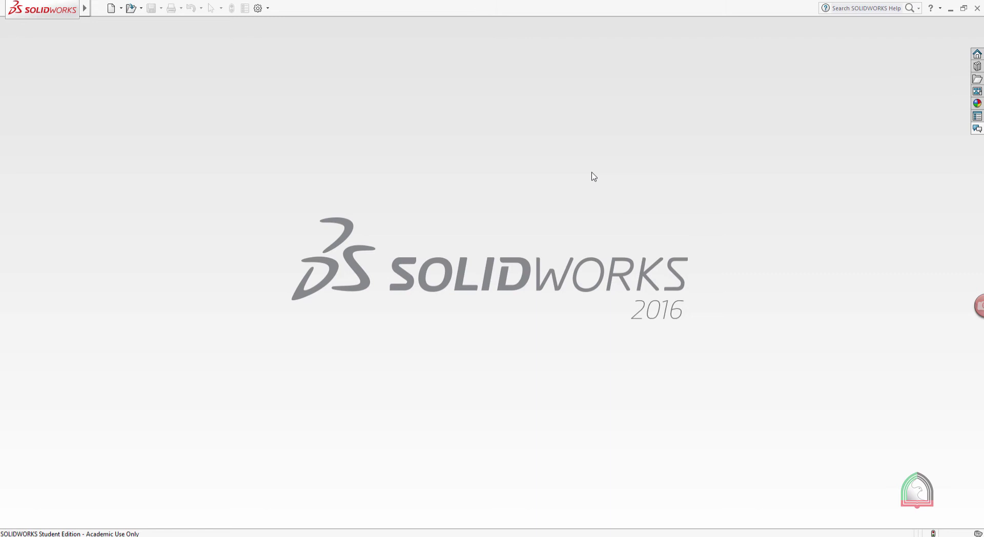
# Step: Open System Options from the Options menu and close it without changes
pyautogui.click(267, 8)
pyautogui.click(274, 22)
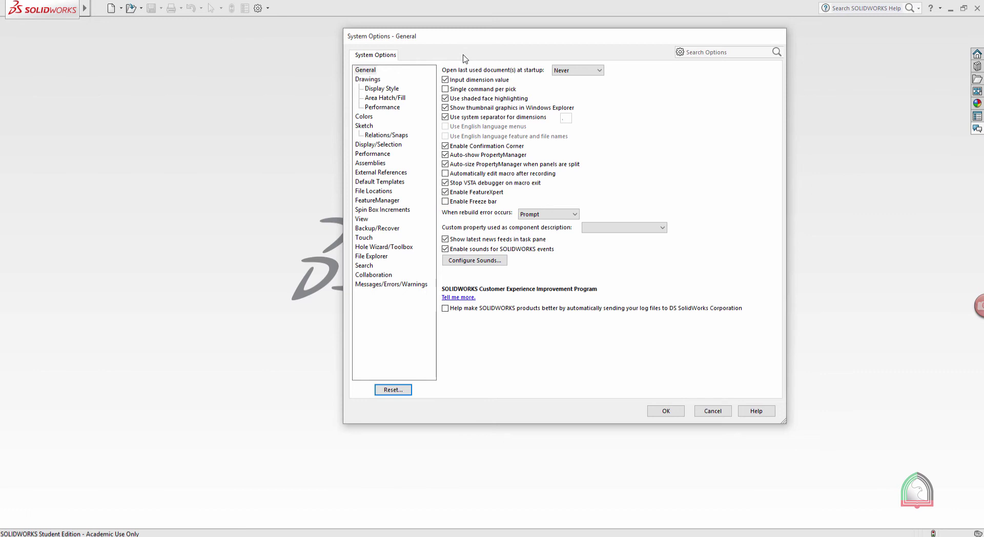
pyautogui.click(711, 410)
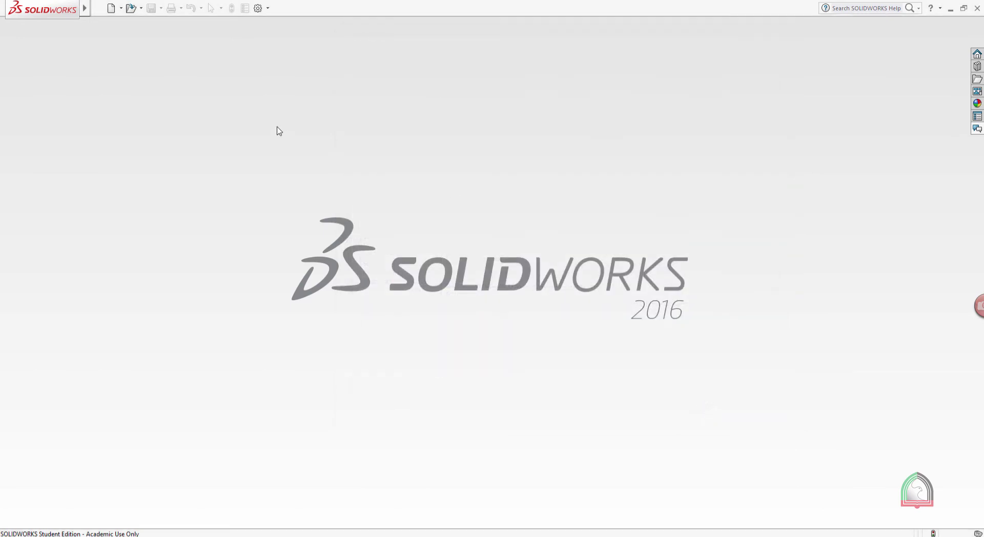
# Step: Create a new Part document, Part7, from the New SOLIDWORKS Document dialog
pyautogui.click(111, 8)
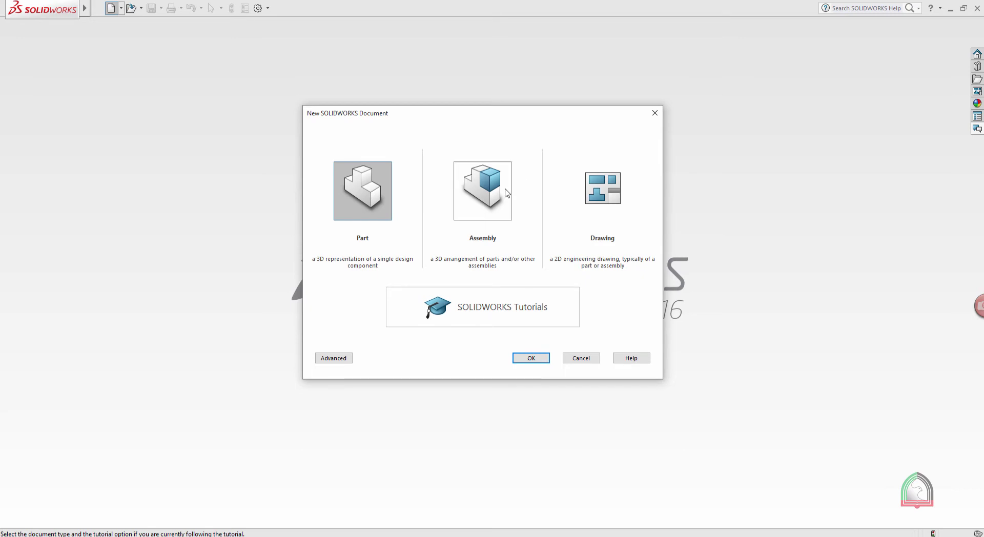
pyautogui.doubleClick(372, 197)
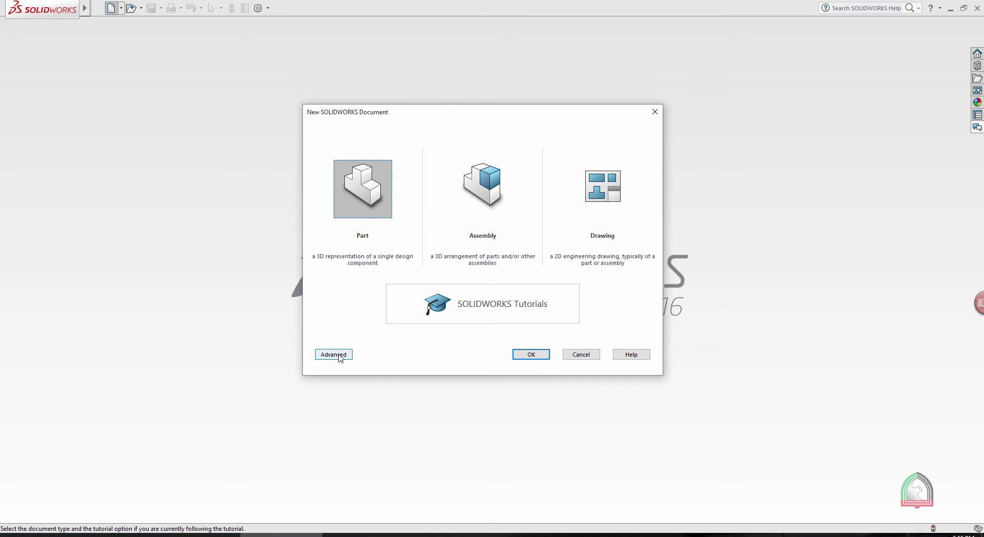
pyautogui.doubleClick(365, 183)
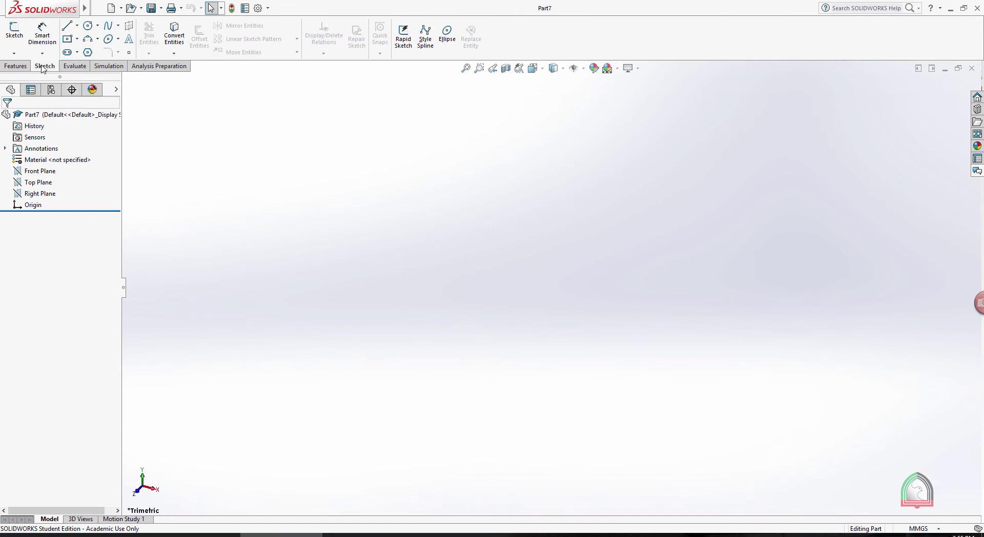
pyautogui.click(16, 67)
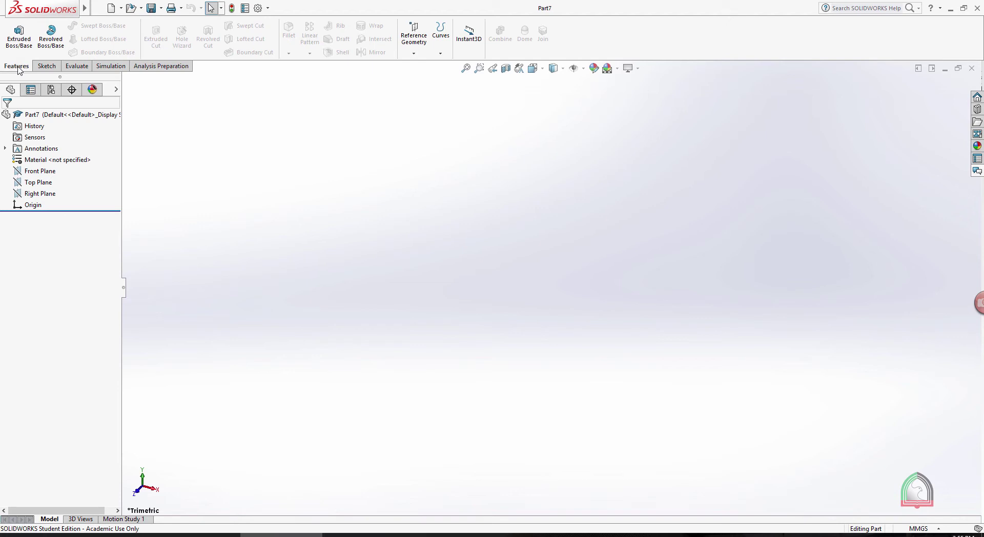
pyautogui.click(46, 67)
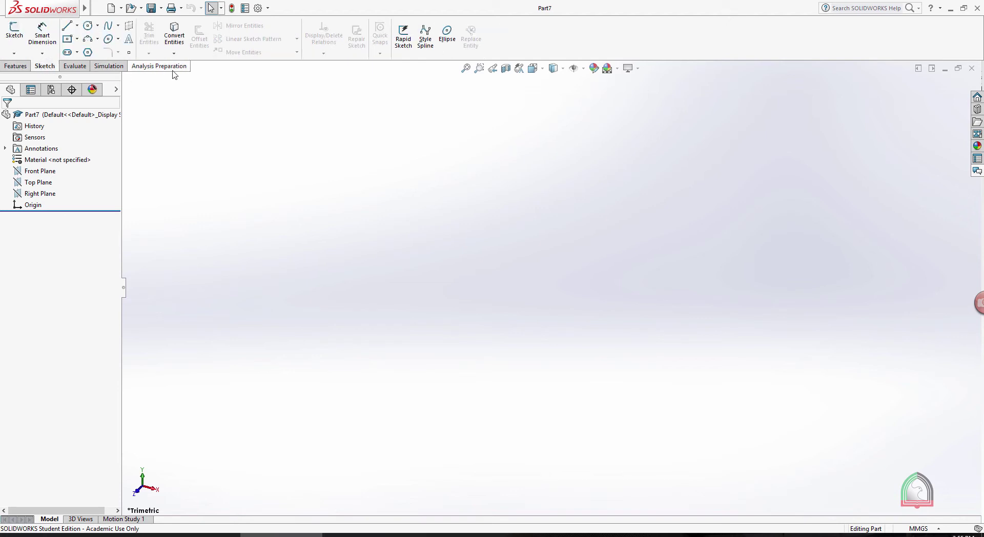
pyautogui.rightClick(151, 68)
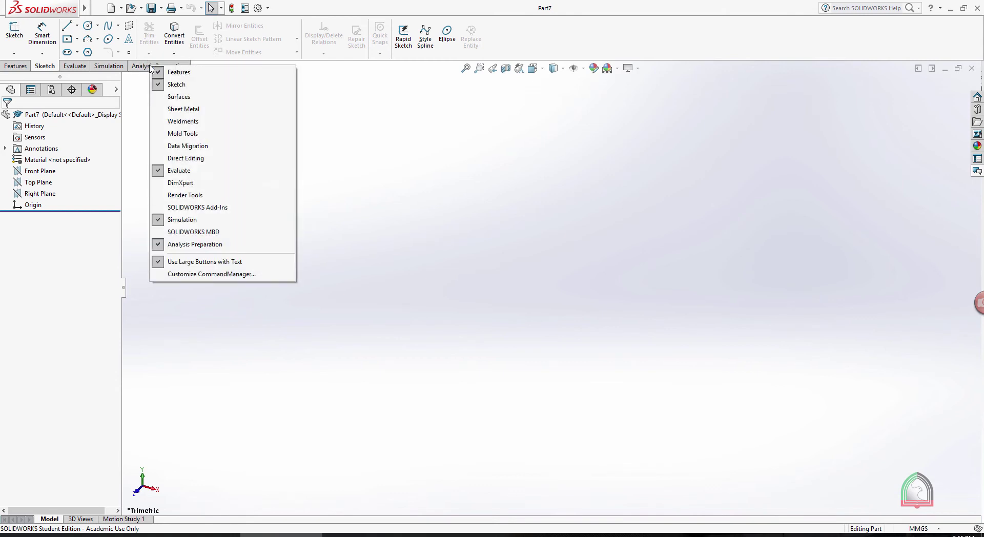
pyautogui.click(185, 88)
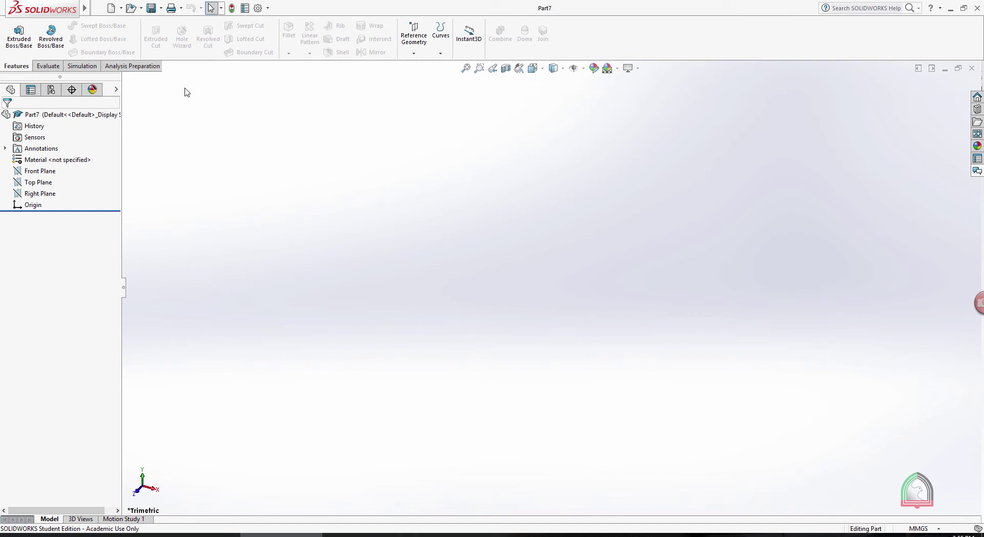
pyautogui.rightClick(149, 66)
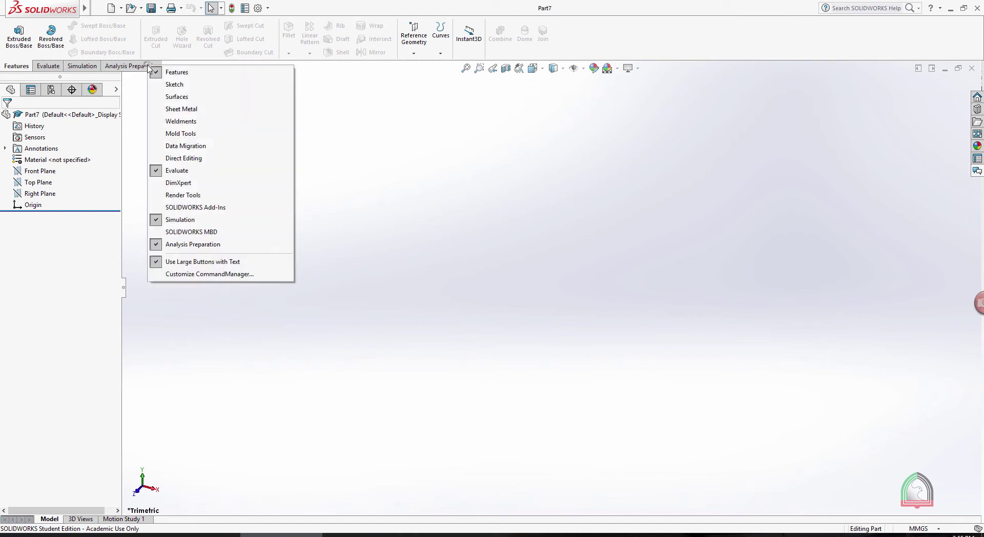
pyautogui.click(173, 85)
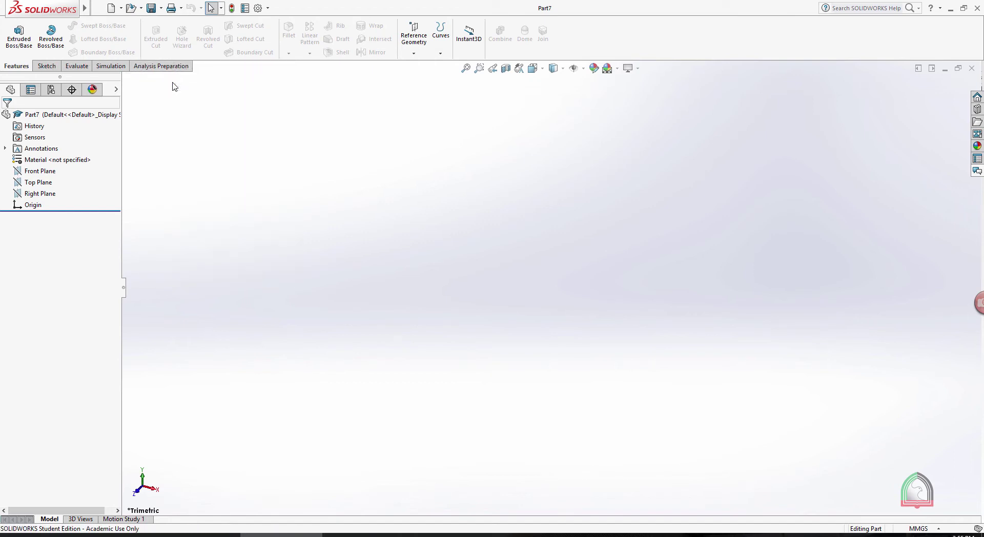
pyautogui.click(53, 68)
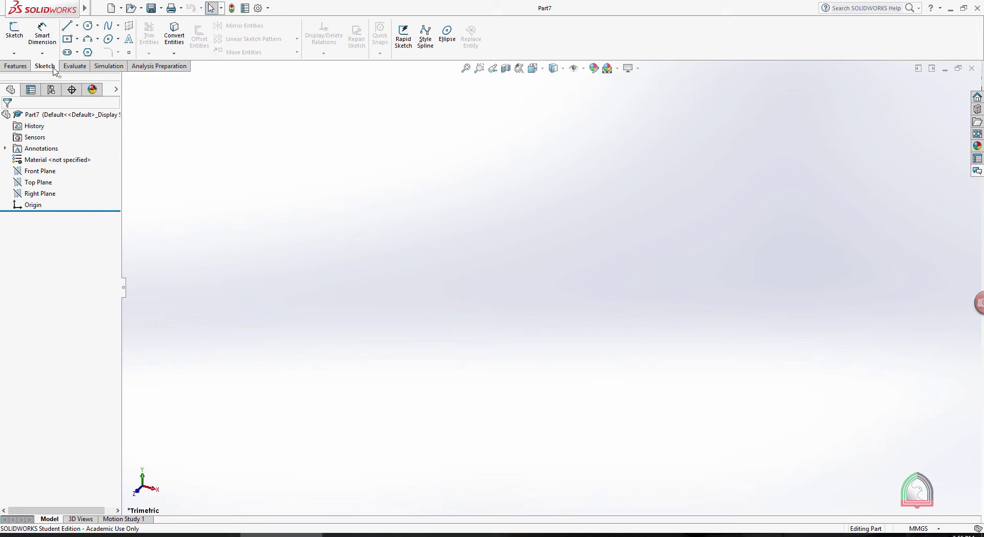
pyautogui.click(268, 8)
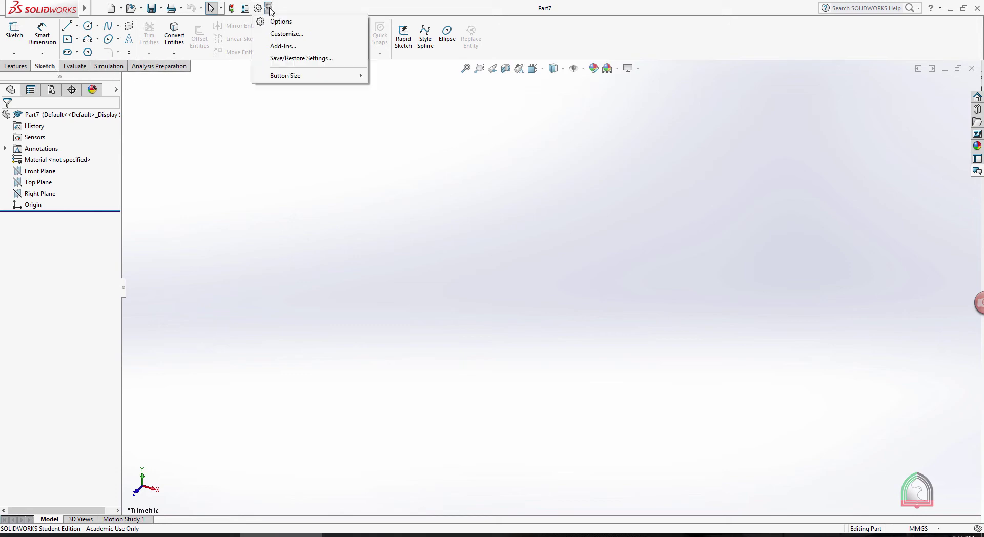
pyautogui.click(281, 21)
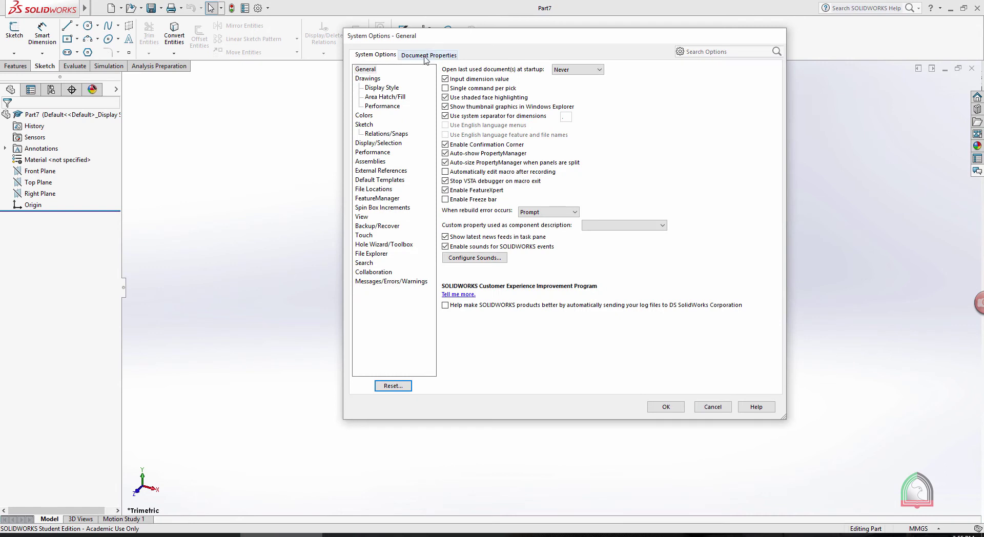
pyautogui.click(425, 57)
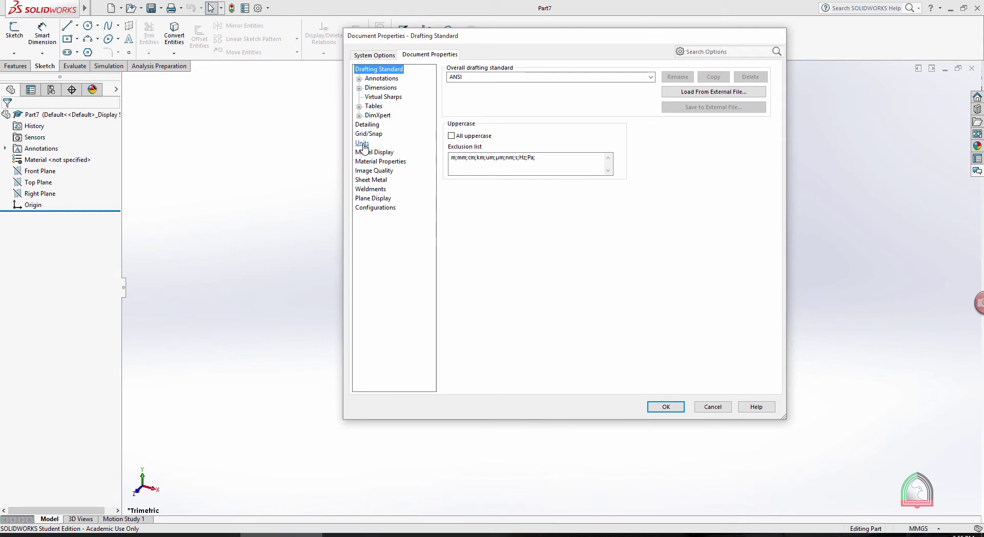
pyautogui.click(363, 144)
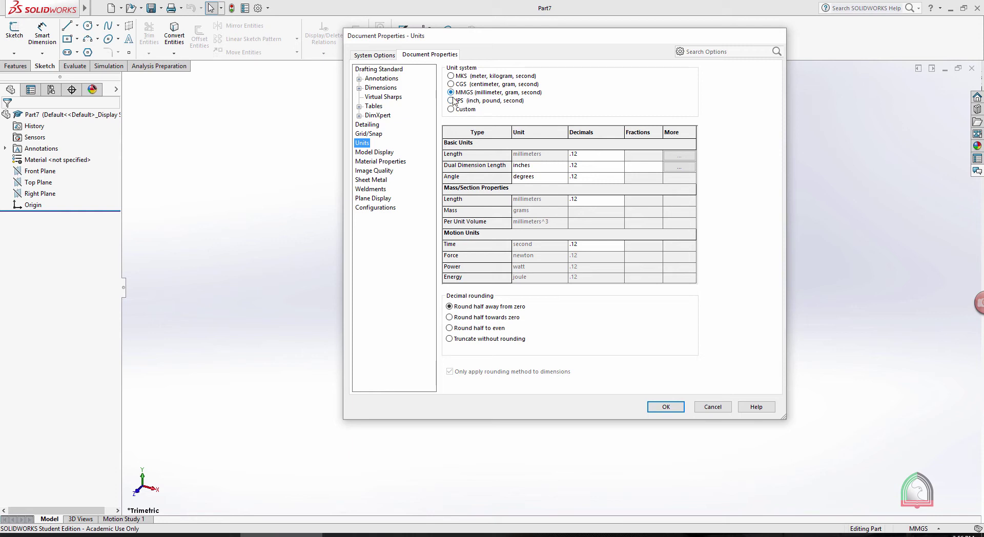
pyautogui.click(463, 93)
pyautogui.click(658, 407)
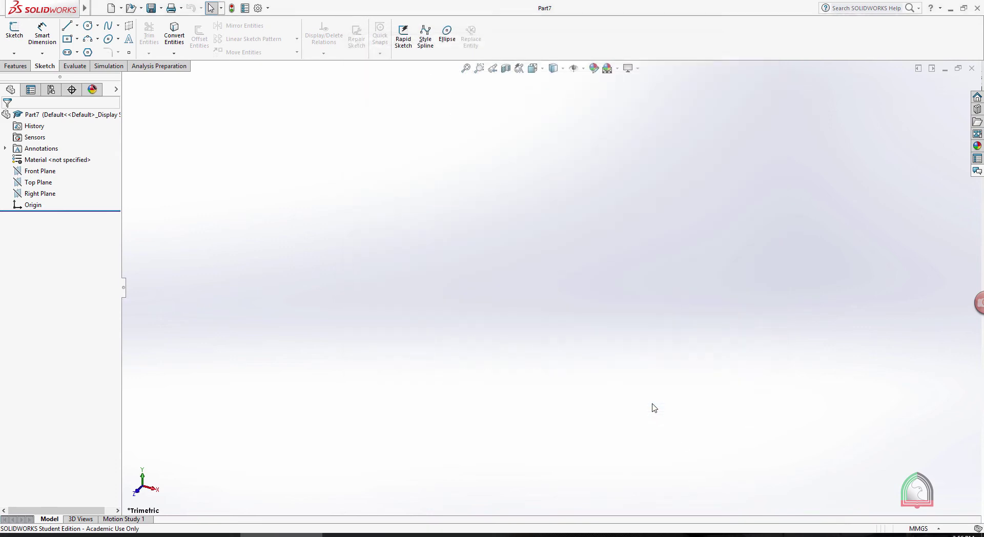
# Step: Check the MMGS unit system in the status bar, then open Document Properties > Units
pyautogui.click(921, 531)
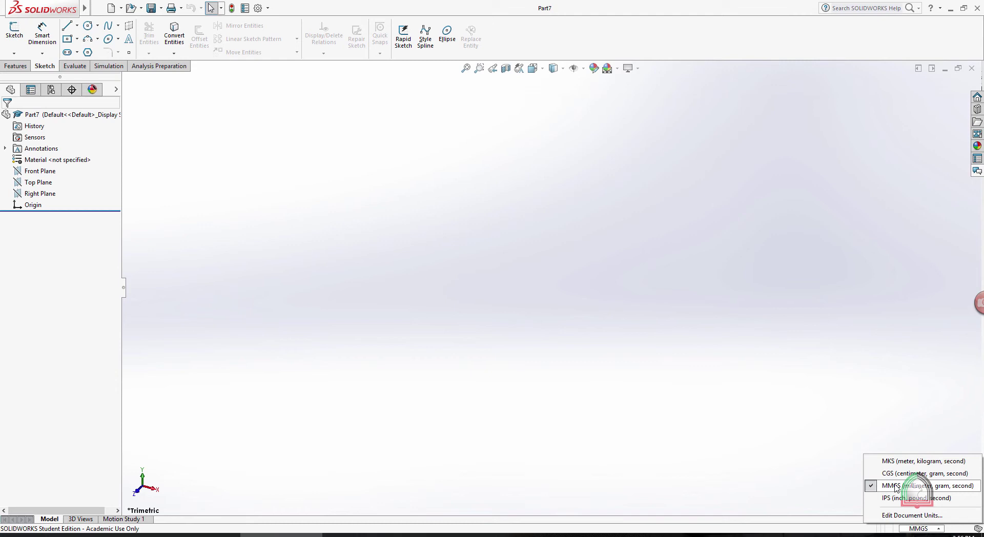
pyautogui.click(754, 428)
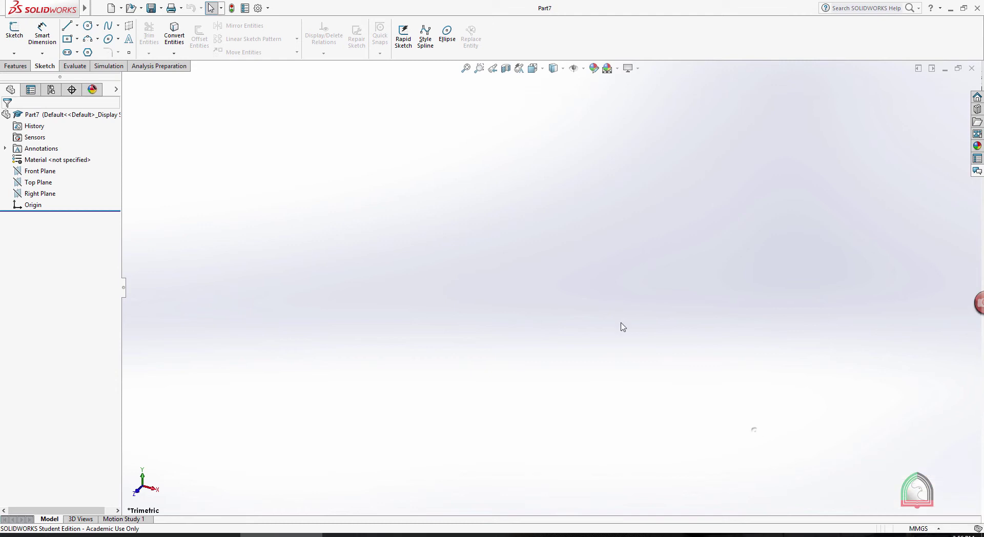
pyautogui.click(267, 8)
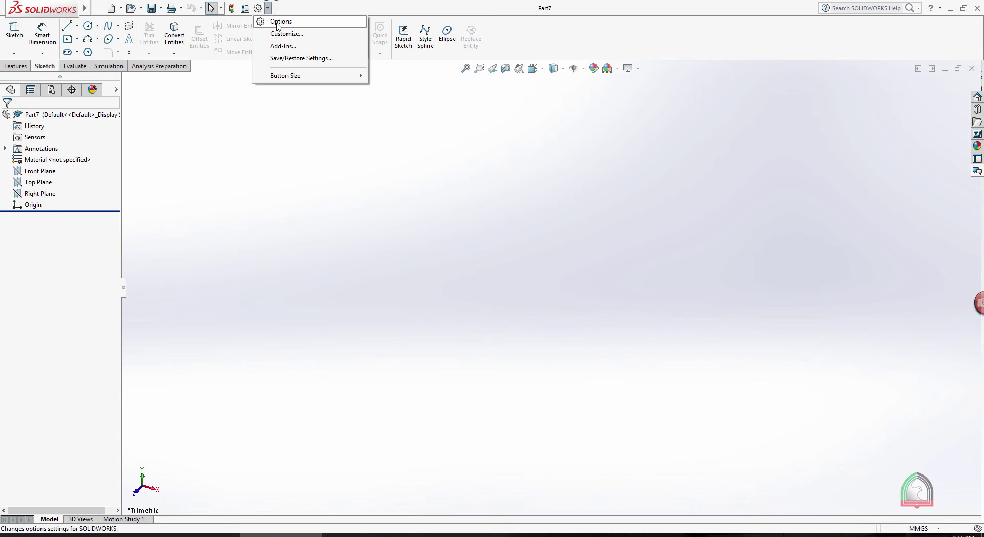
pyautogui.click(277, 20)
pyautogui.click(429, 55)
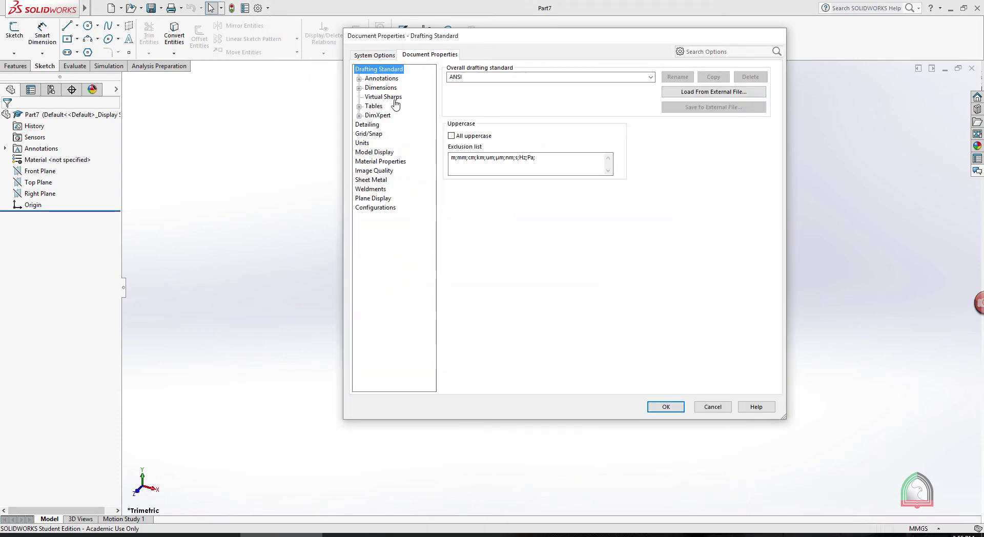
pyautogui.click(362, 143)
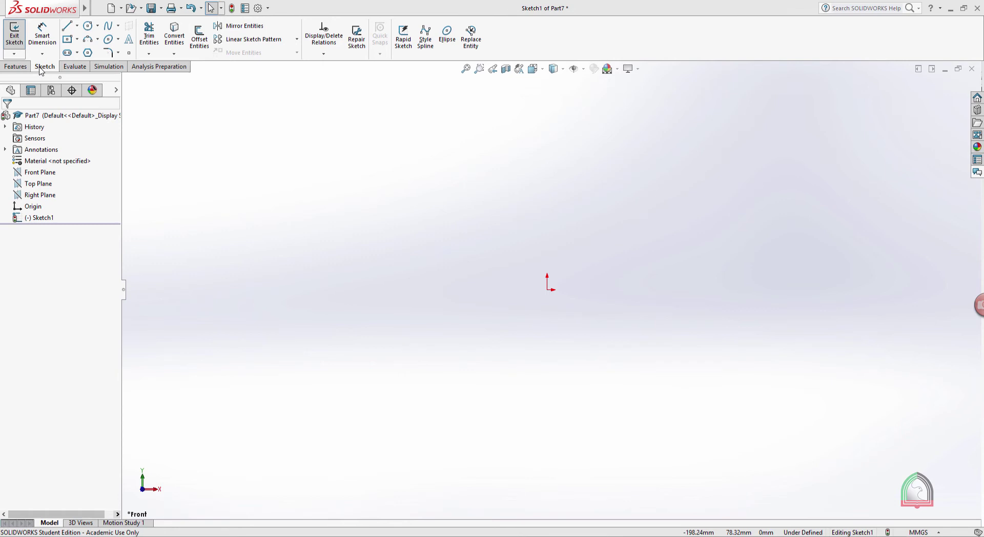
# Step: Switch from the Features tab back to the Sketch tab and open the Options dropdown
pyautogui.click(21, 69)
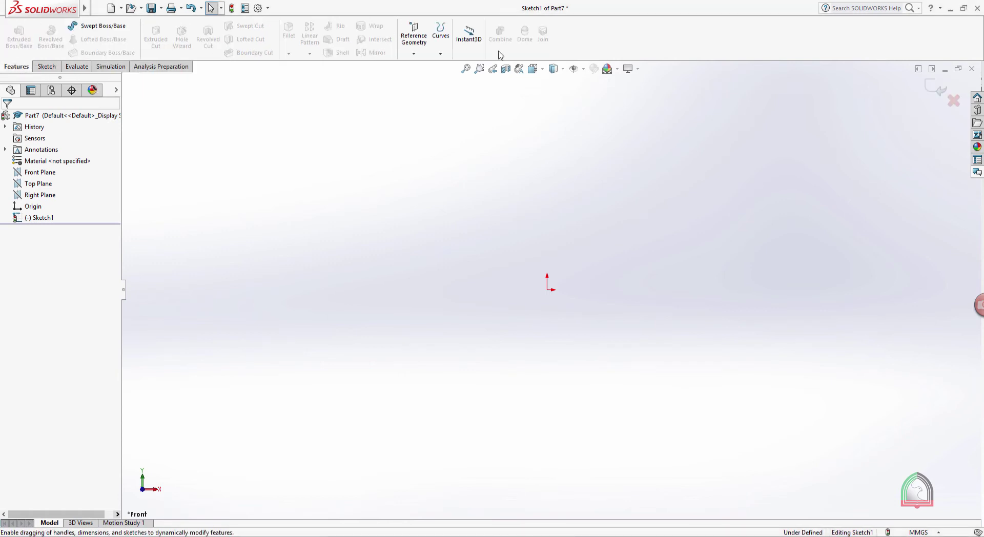
pyautogui.click(46, 67)
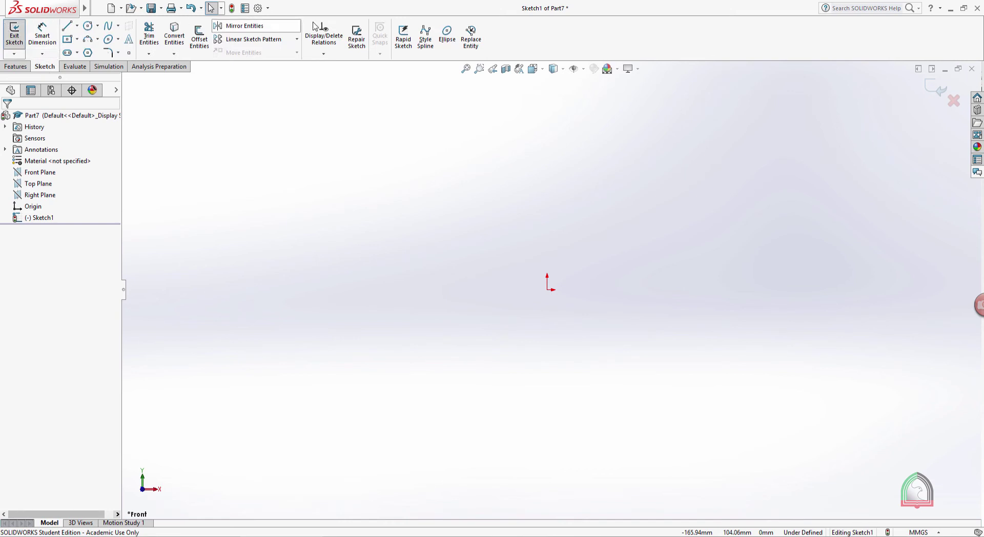
pyautogui.moveTo(149, 18)
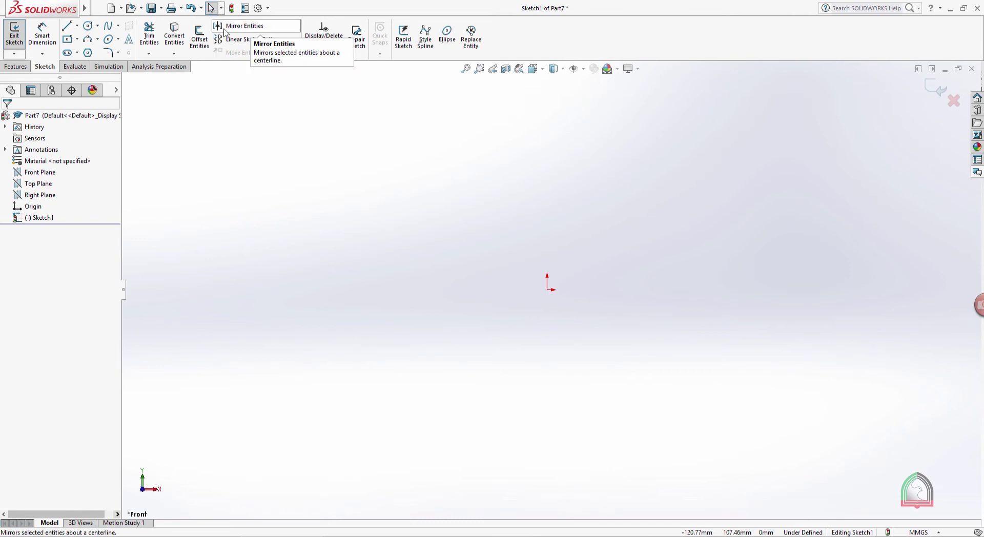
pyautogui.click(268, 8)
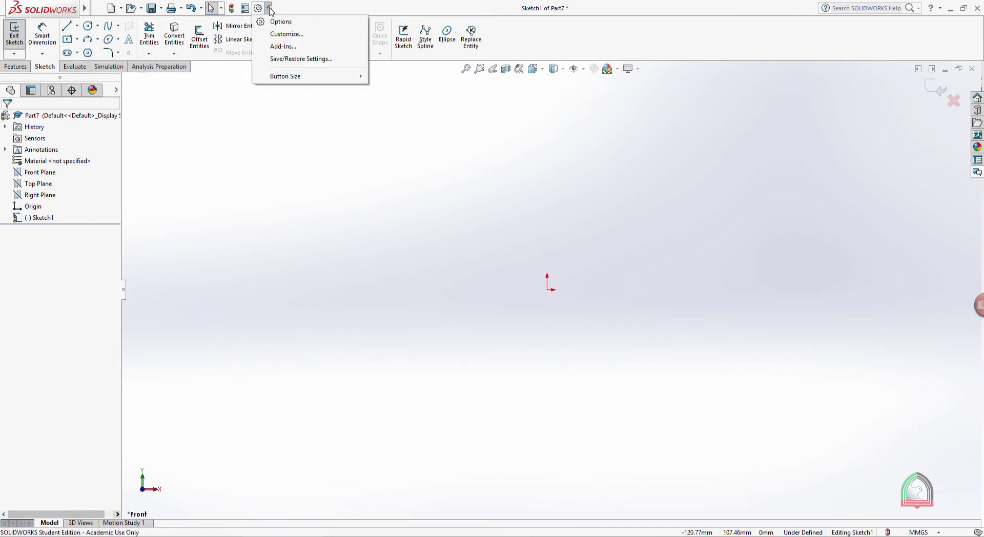
# Step: In Customize > Commands, add Grid/Snap and 3D Sketch from the Sketch category to the Sketch tab
pyautogui.click(286, 34)
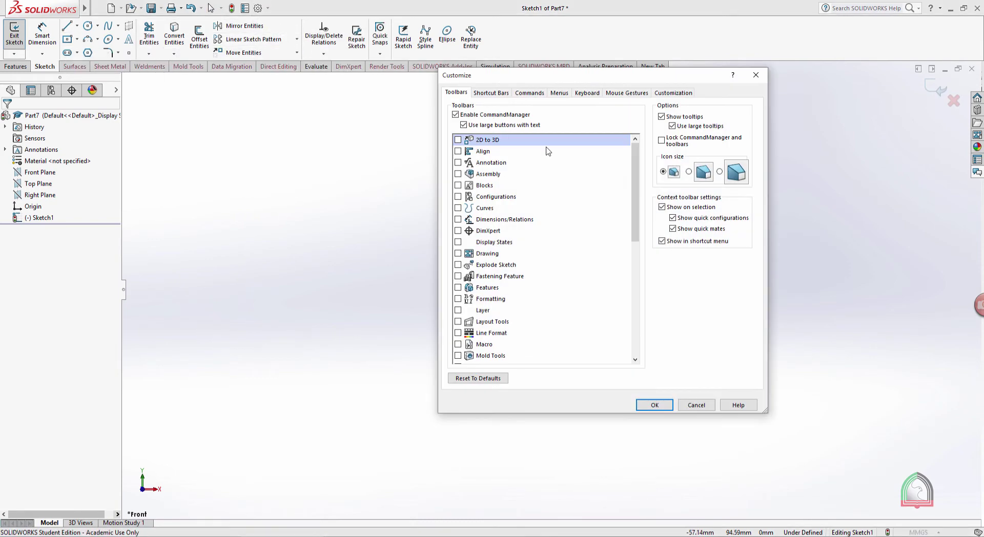
pyautogui.click(533, 94)
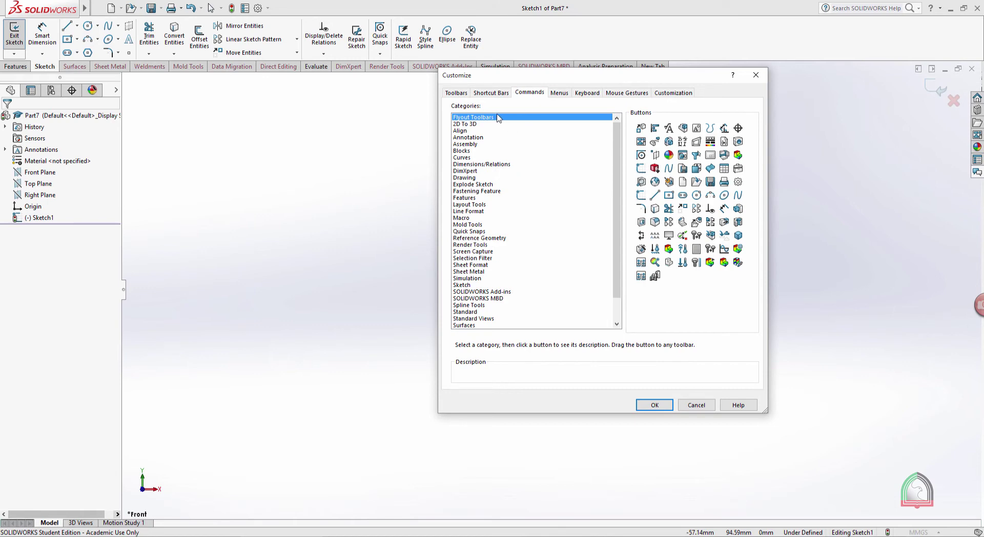
pyautogui.scroll(-2, 617, 205)
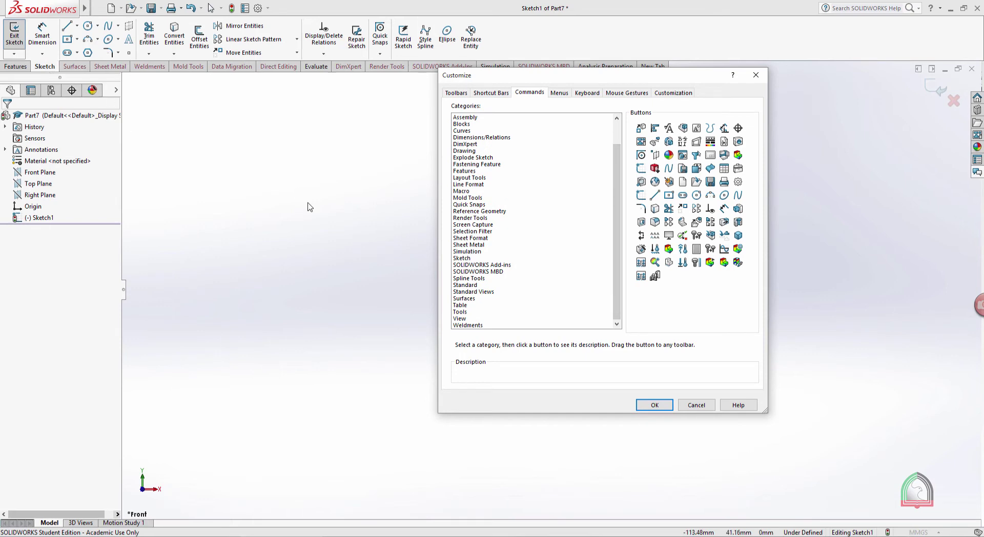
pyautogui.click(461, 258)
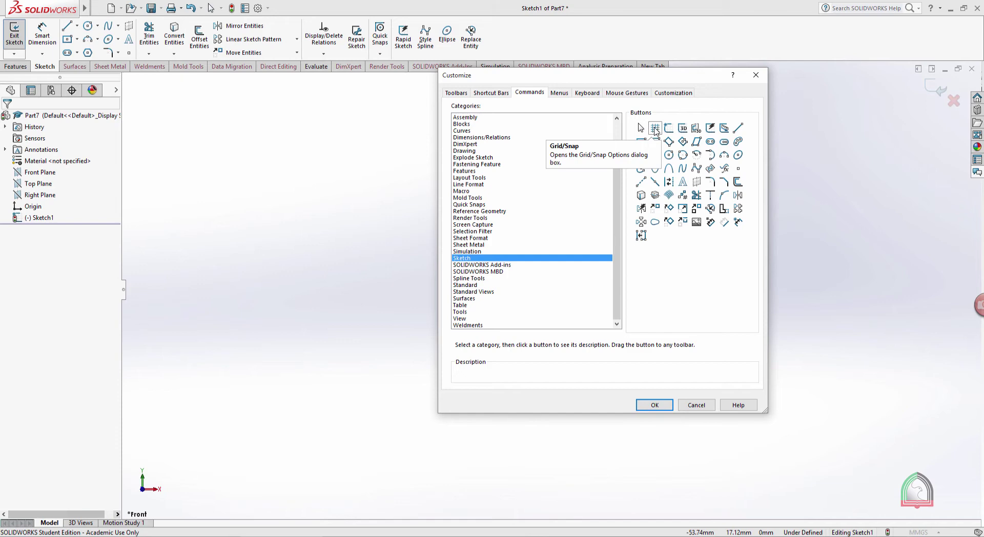
pyautogui.moveTo(656, 128); pyautogui.dragTo(512, 43)
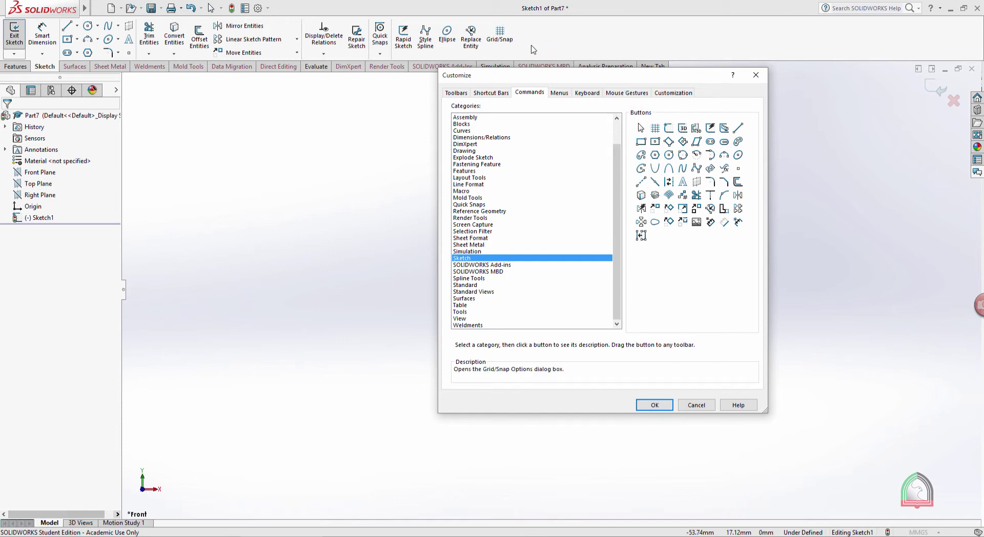
pyautogui.moveTo(683, 129); pyautogui.dragTo(528, 41)
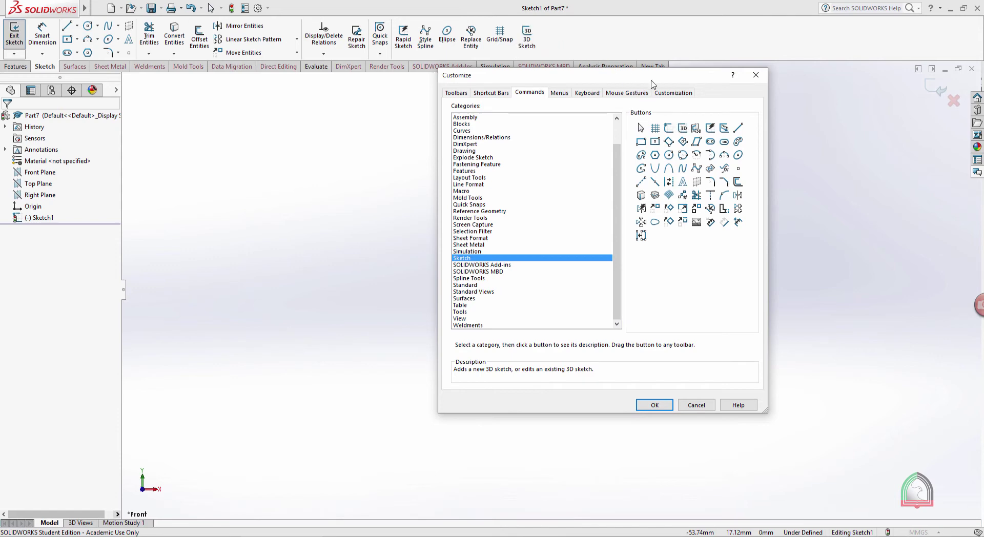
# Step: View the Features category commands, reposition the Customize window, then close it
pyautogui.click(16, 67)
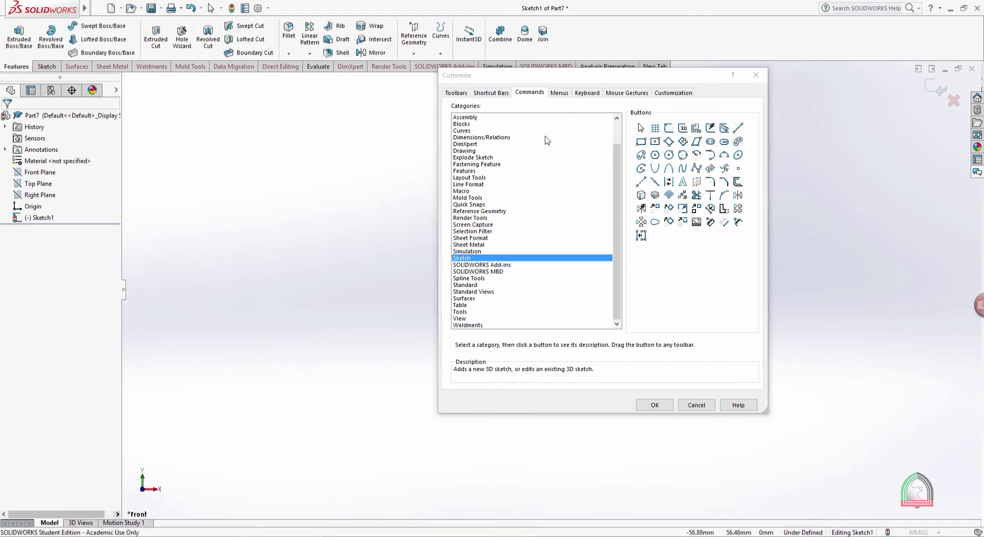
pyautogui.click(465, 172)
pyautogui.moveTo(647, 76); pyautogui.dragTo(645, 106)
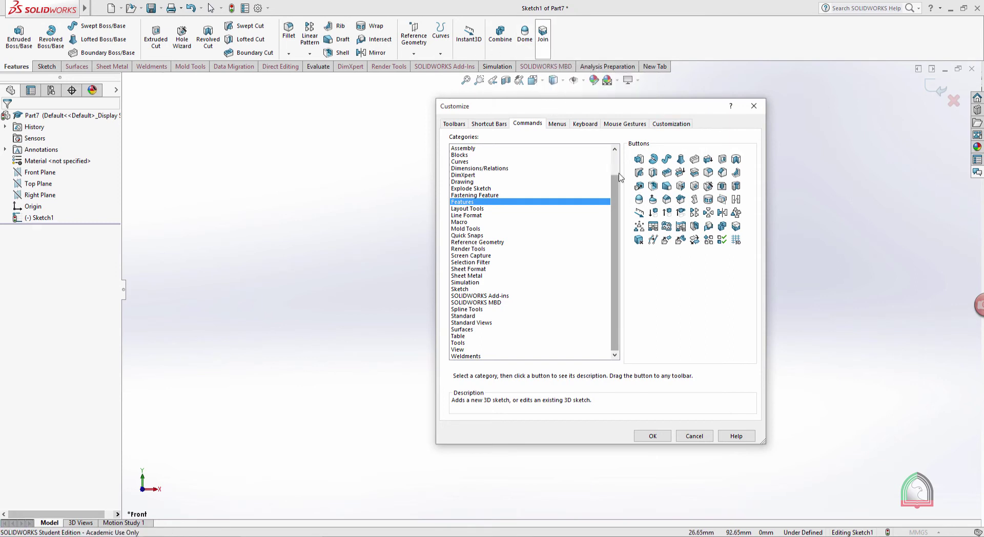
pyautogui.click(753, 106)
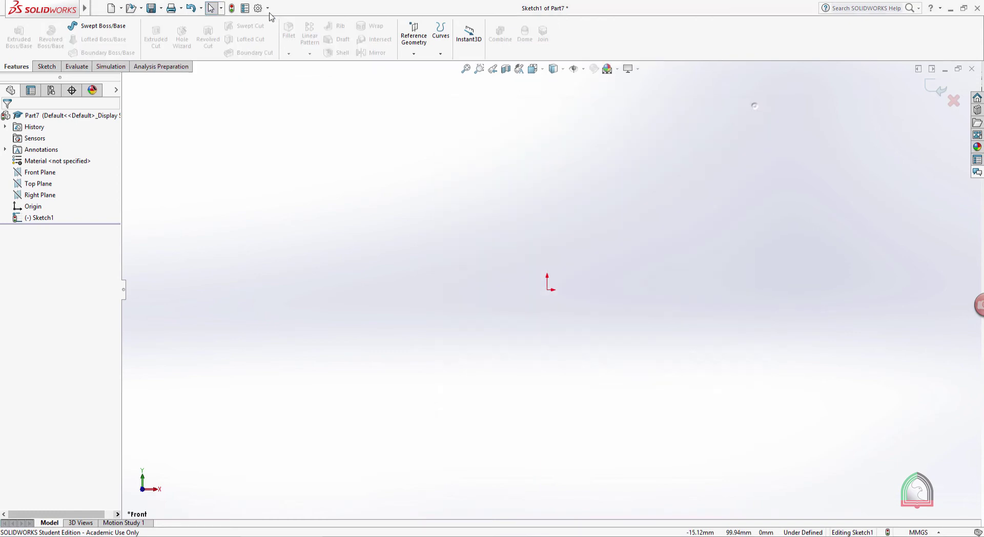
# Step: Reopen Customize, cancel Document Properties to return to the part, then choose Sketch
pyautogui.click(268, 8)
pyautogui.click(286, 34)
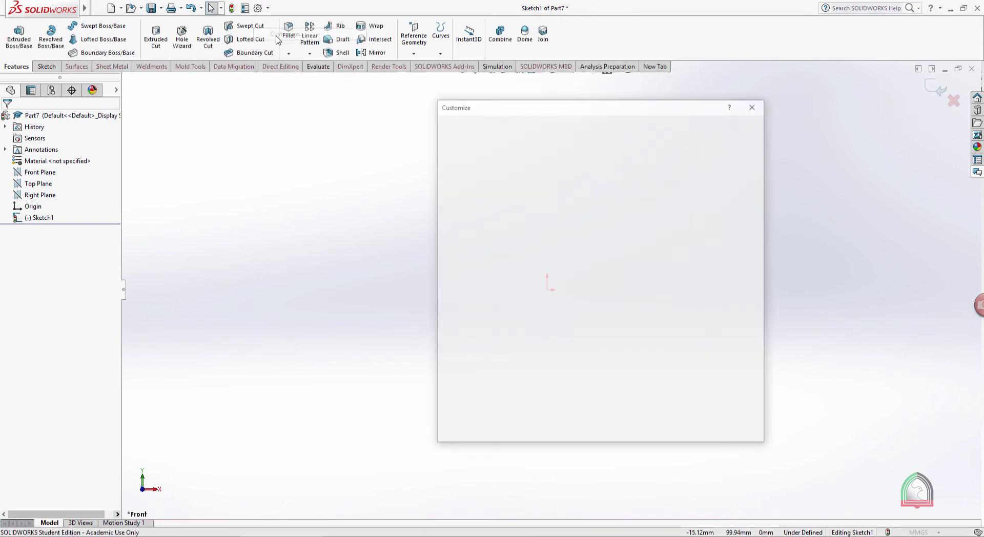
pyautogui.click(521, 125)
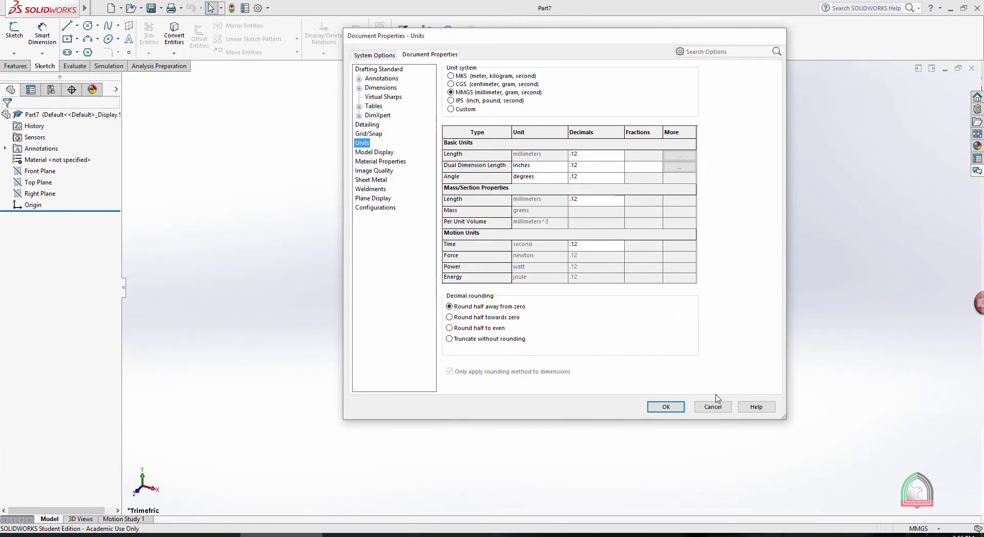
pyautogui.click(712, 407)
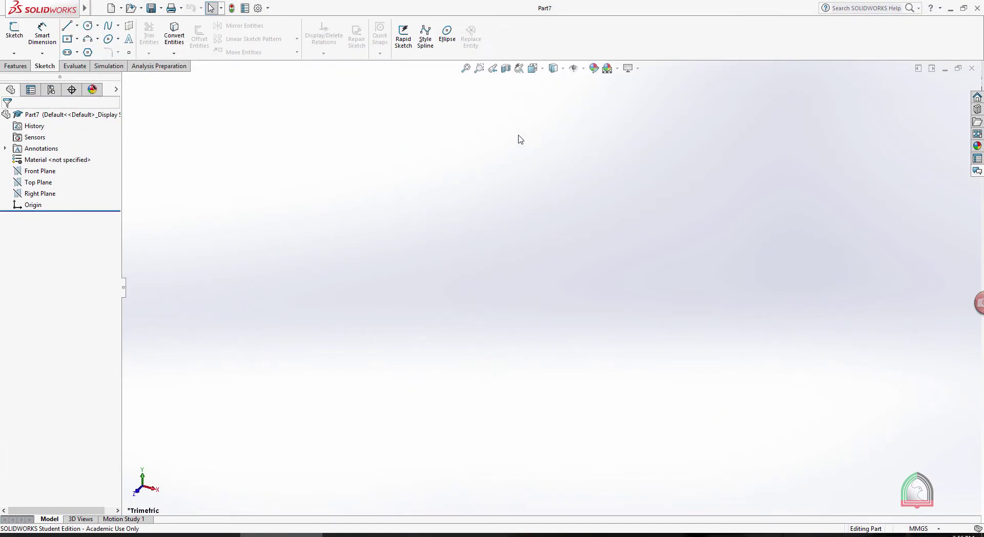
pyautogui.click(14, 53)
pyautogui.click(25, 66)
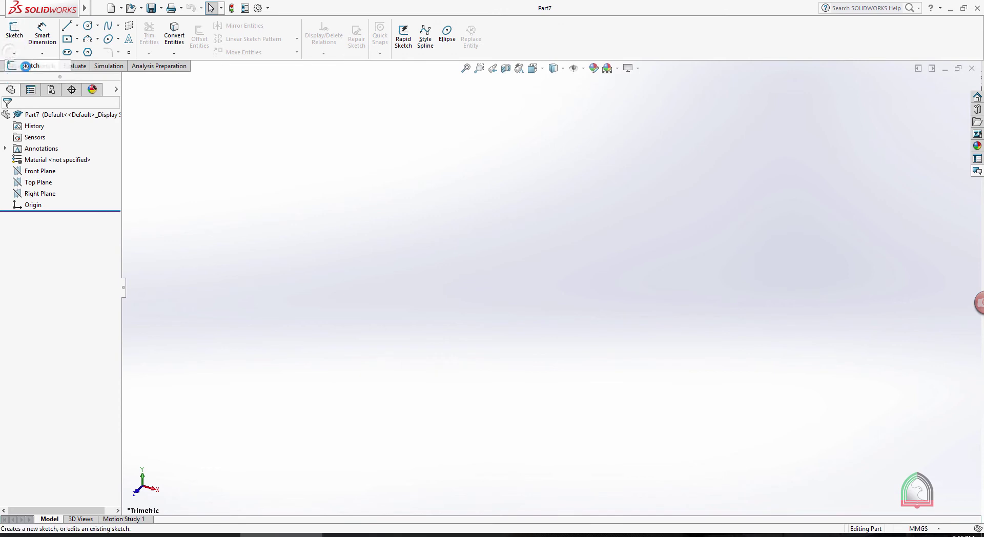
# Step: Begin Sketch1 on the Front Plane and select the Line tool
pyautogui.click(456, 175)
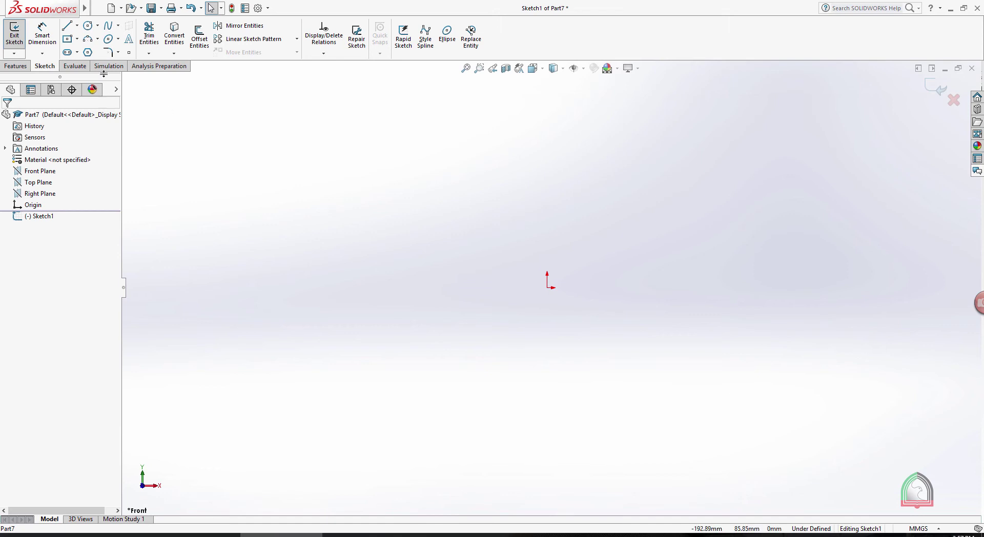
pyautogui.click(67, 25)
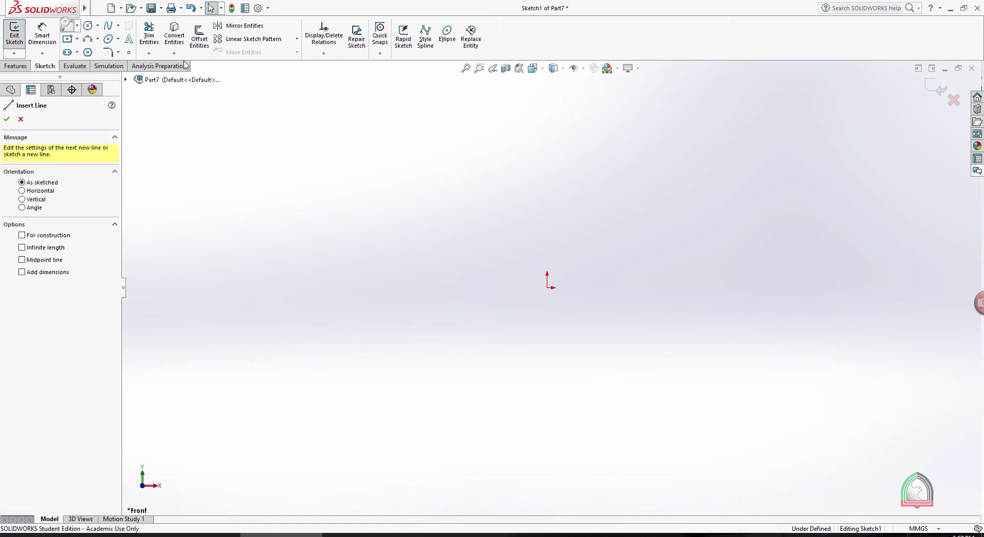
# Step: Draw a line above the origin, give it a Horizontal relation, then pick and cancel the Circle tool
pyautogui.click(514, 160)
pyautogui.click(830, 165)
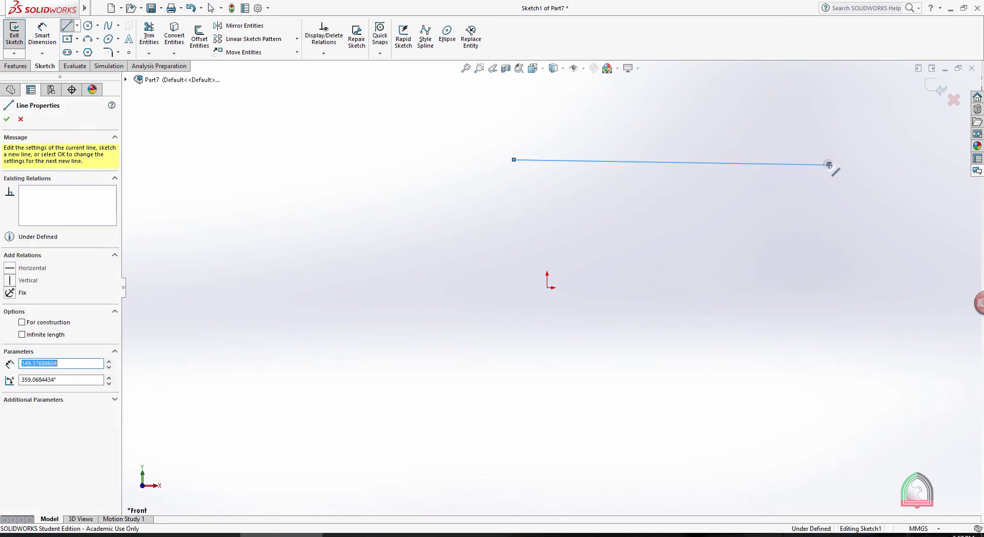
pyautogui.press('Escape')
pyautogui.click(805, 164)
pyautogui.click(831, 123)
pyautogui.click(748, 200)
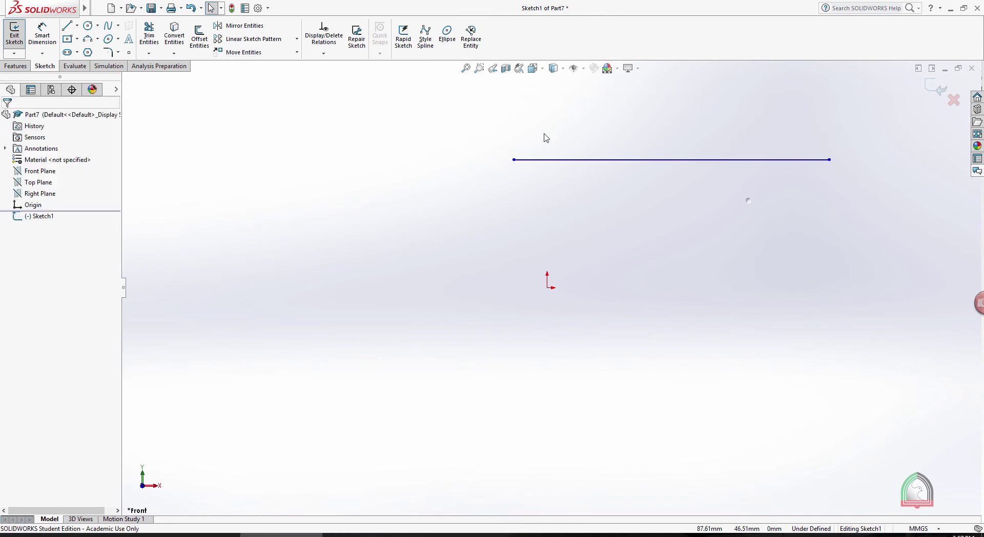
pyautogui.click(88, 25)
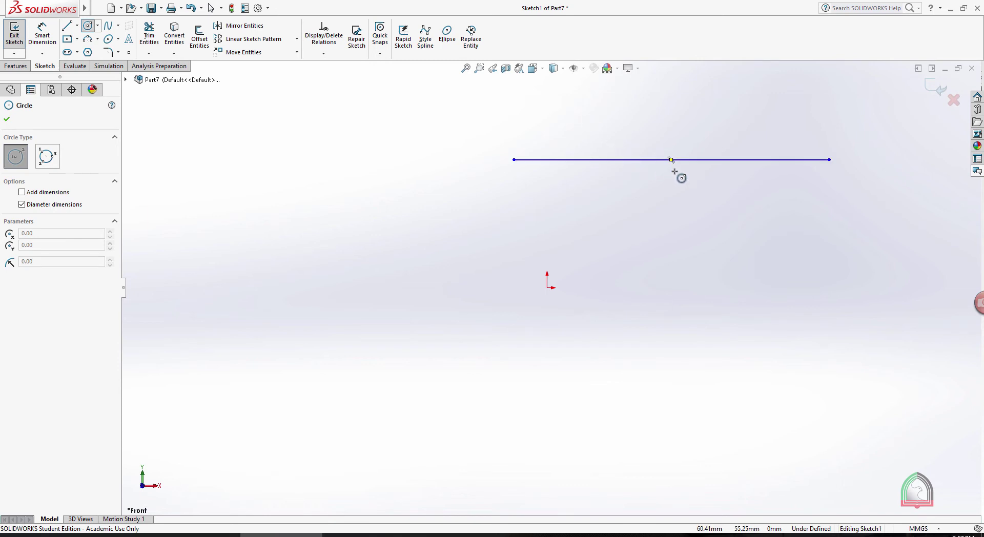
pyautogui.press('Escape')
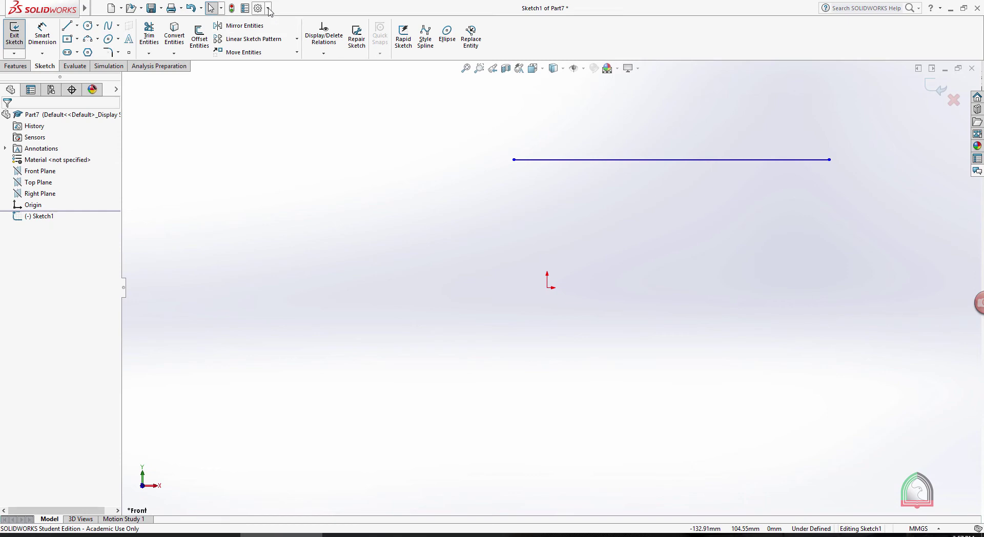
# Step: Open Document Properties > Grid/Snap > System Snaps, toggle Mid-points off, and cancel the change
pyautogui.click(267, 8)
pyautogui.click(277, 21)
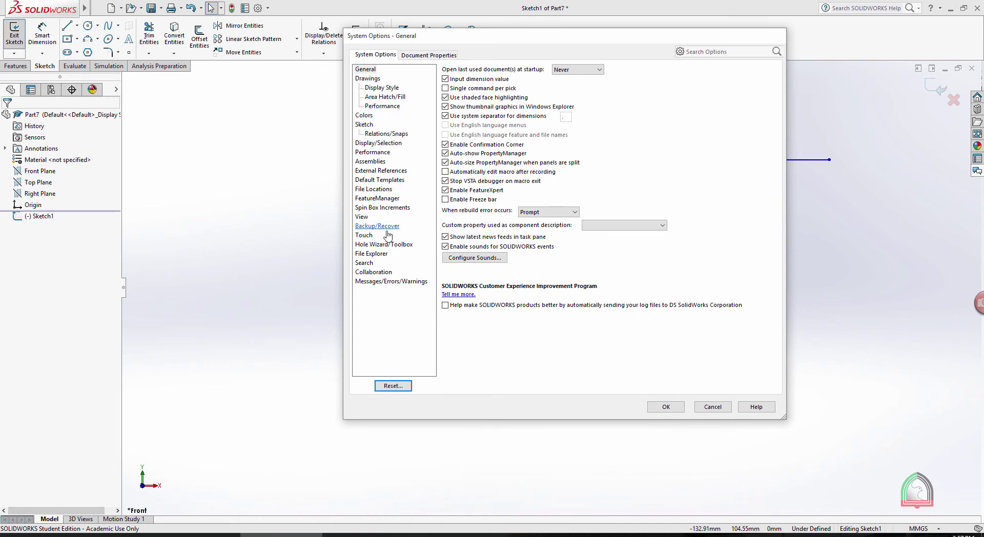
pyautogui.click(415, 57)
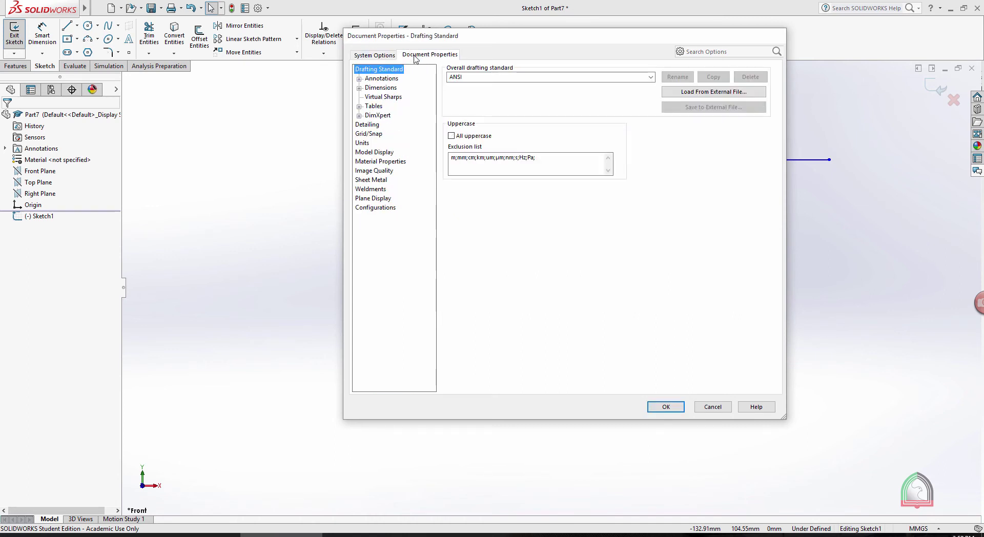
pyautogui.click(366, 134)
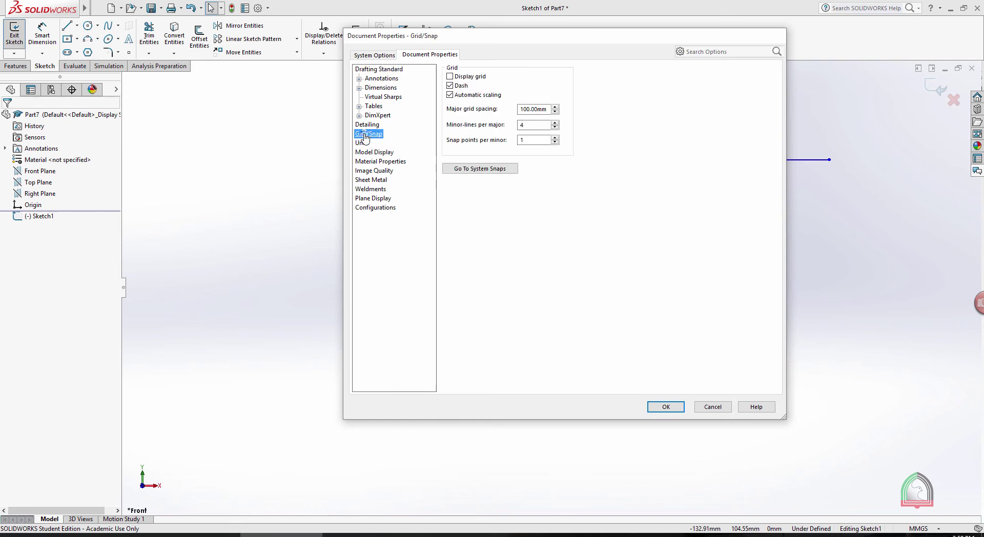
pyautogui.click(469, 170)
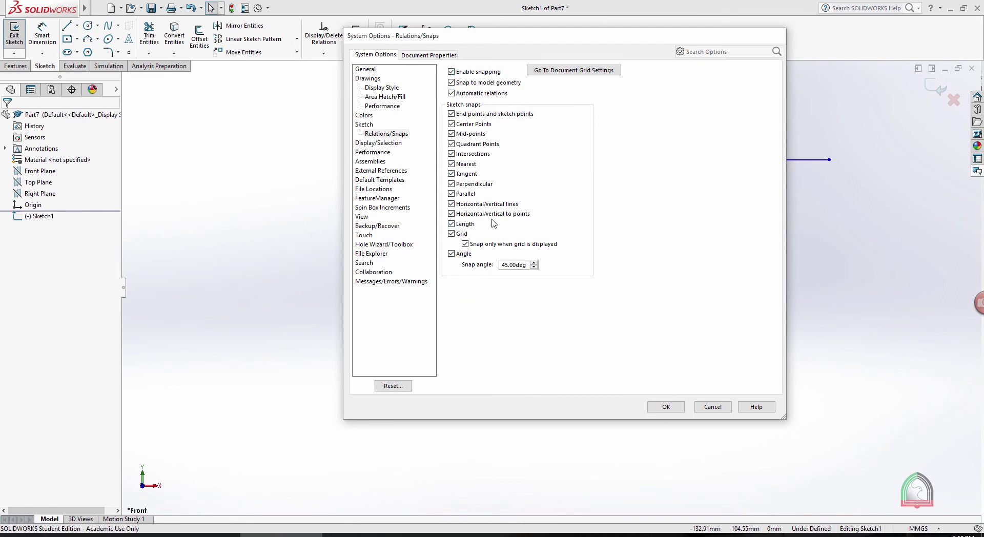
pyautogui.click(452, 134)
pyautogui.click(715, 410)
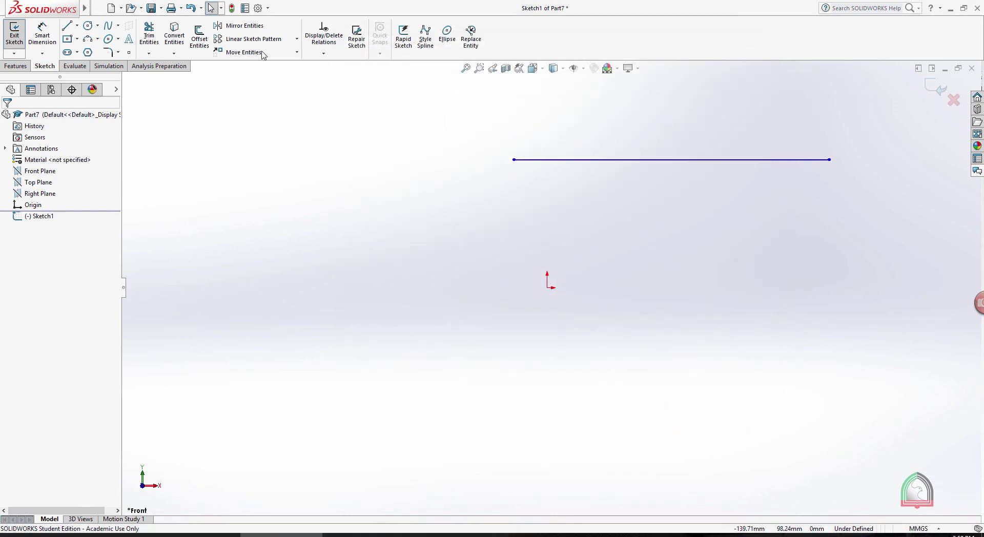
pyautogui.click(88, 27)
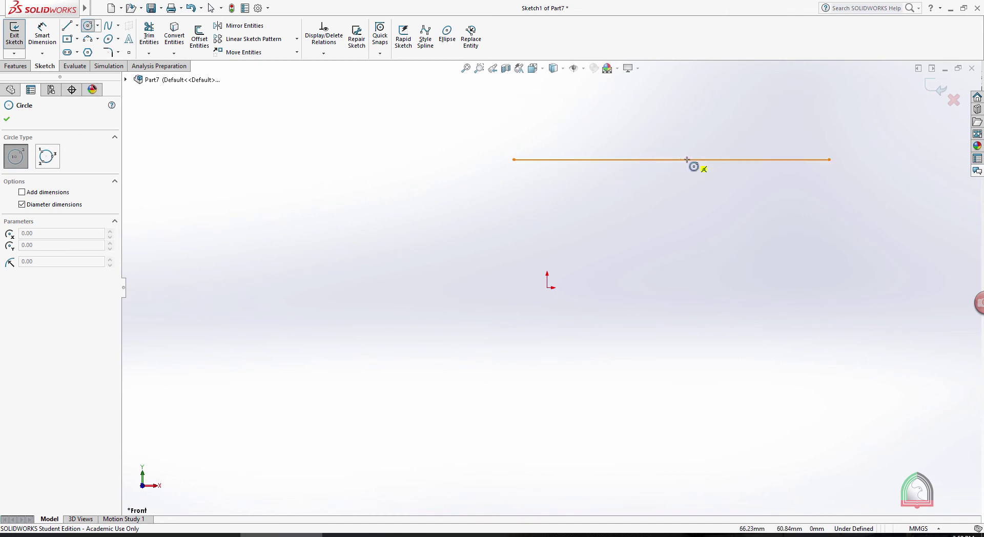
# Step: Reopen the sketch snap settings, enable Mid-points snapping, and confirm with OK
pyautogui.click(268, 8)
pyautogui.click(284, 23)
pyautogui.click(428, 54)
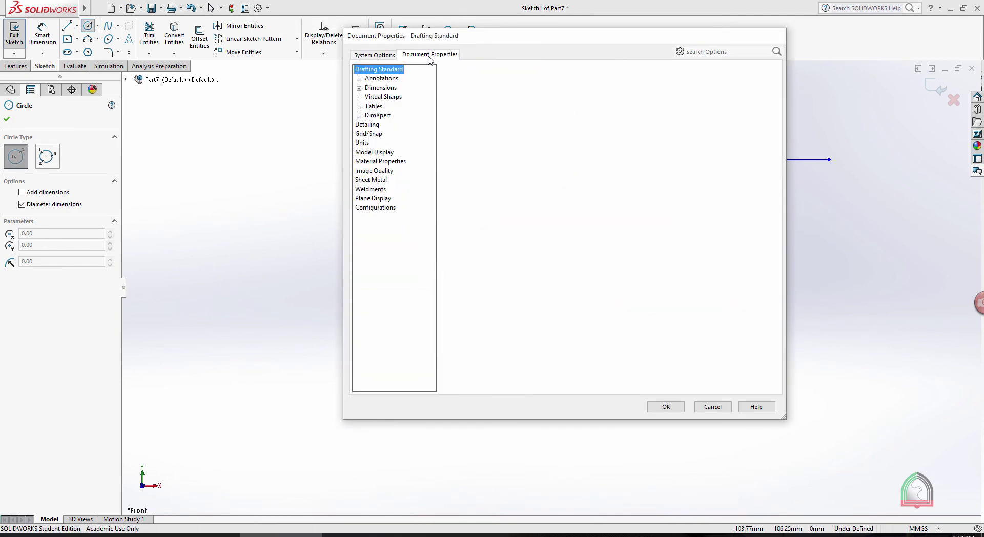
pyautogui.click(371, 134)
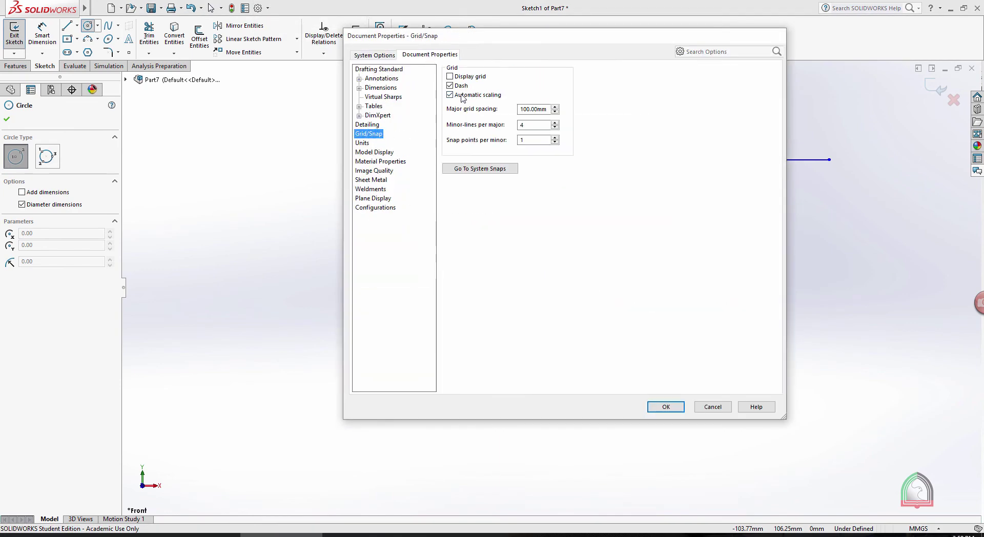
pyautogui.click(464, 172)
pyautogui.click(451, 134)
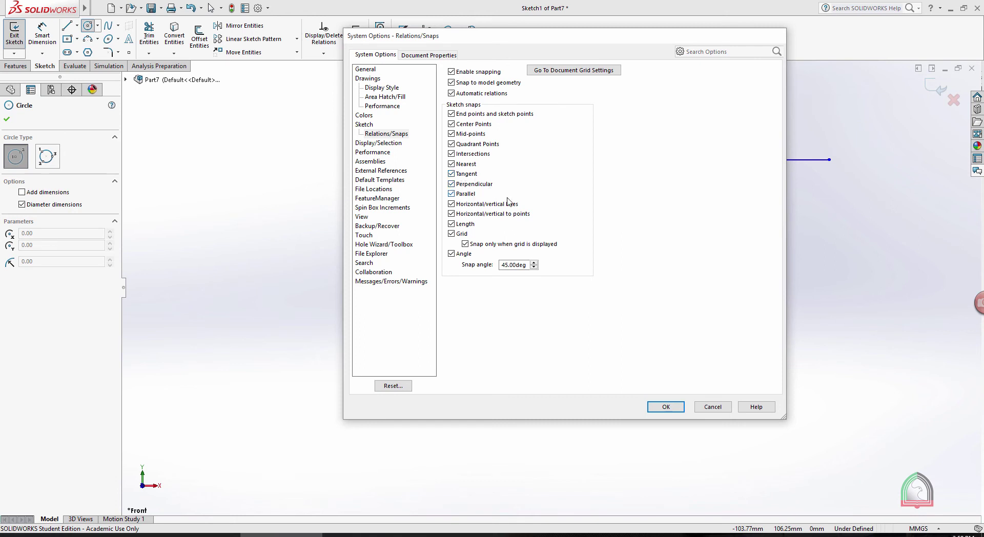
pyautogui.click(664, 407)
pyautogui.click(70, 27)
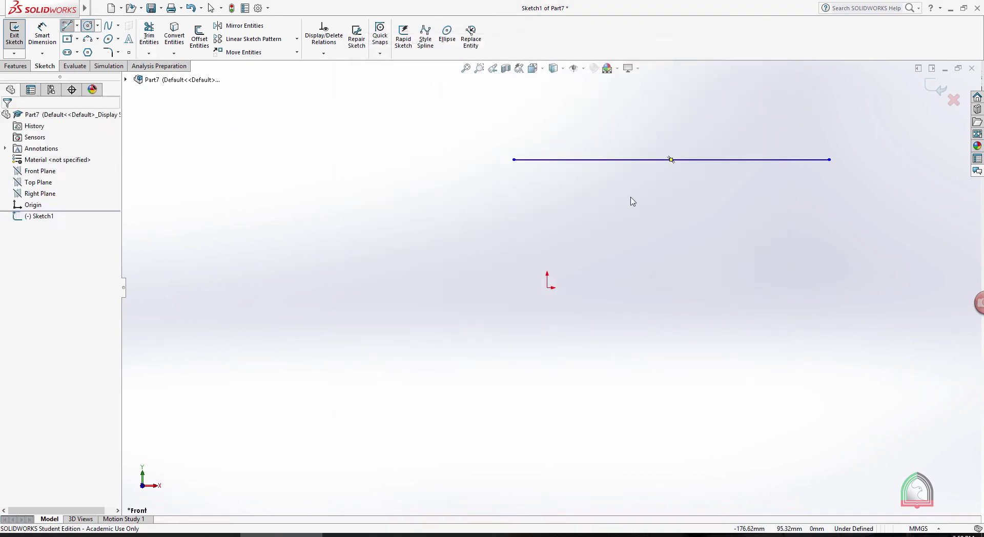
# Step: Draw a 56.10 mm vertical line down from the horizontal line's midpoint, then end the Line tool
pyautogui.click(705, 160)
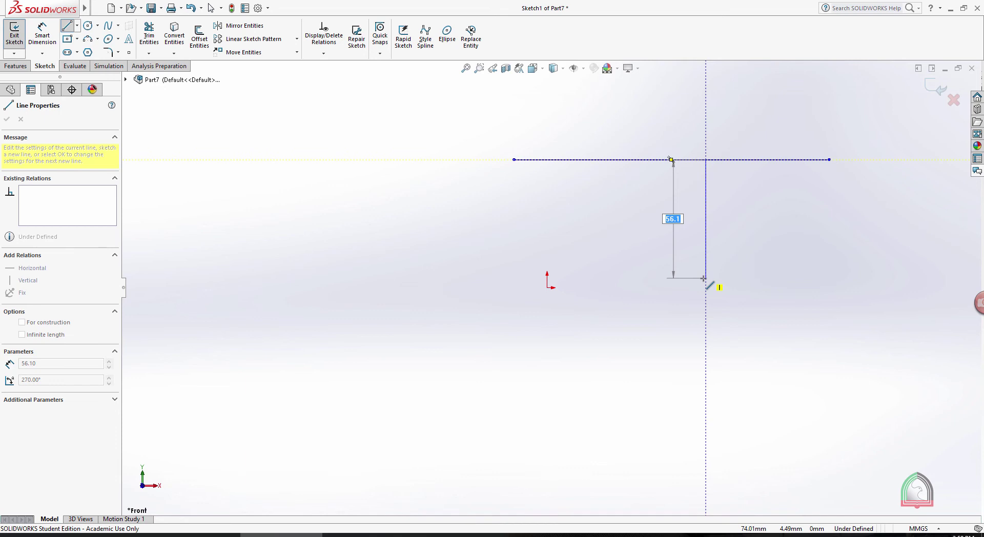
pyautogui.click(705, 280)
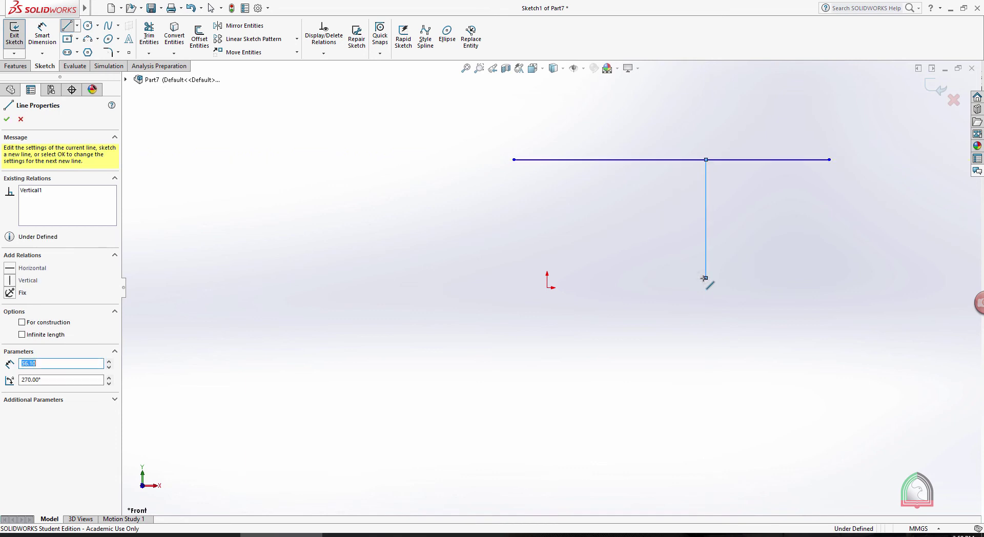
pyautogui.press('Escape')
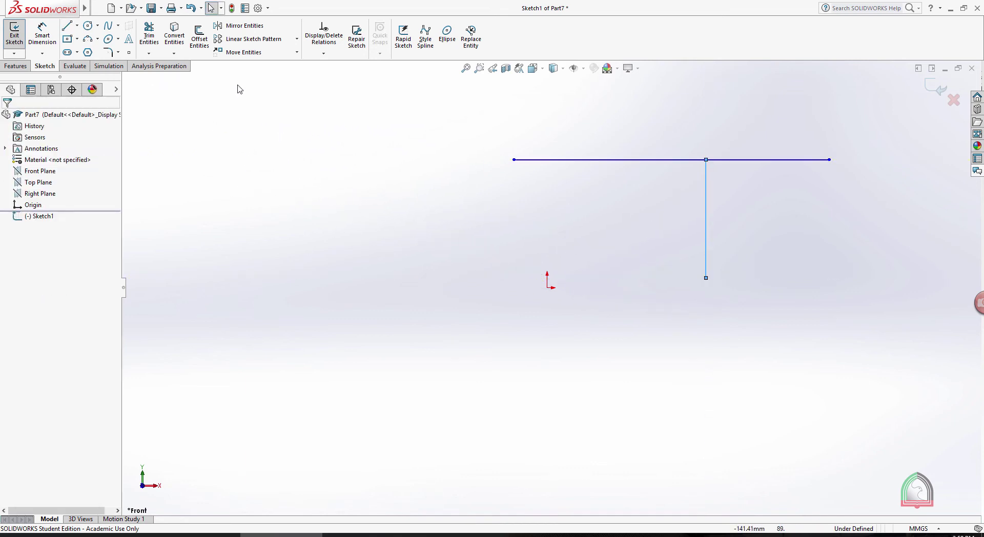
pyautogui.click(270, 8)
# Step: Turn on Display grid in Document Properties > Grid/Snap and apply it
pyautogui.click(281, 21)
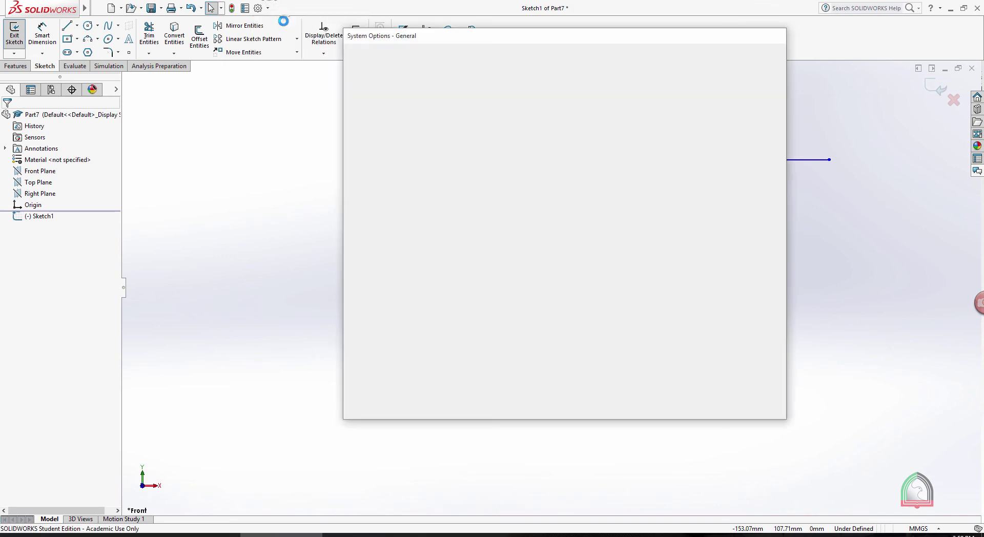
pyautogui.click(427, 54)
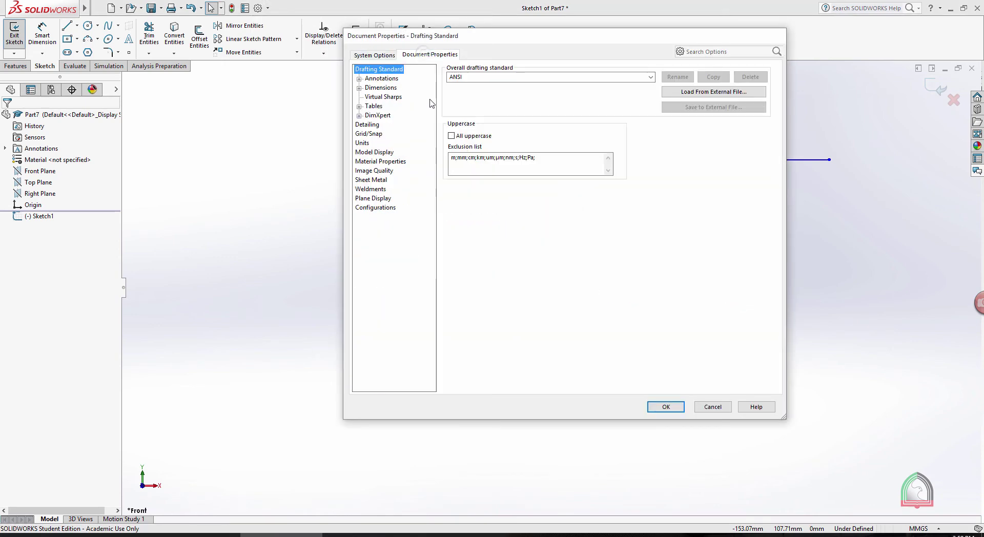
pyautogui.click(373, 133)
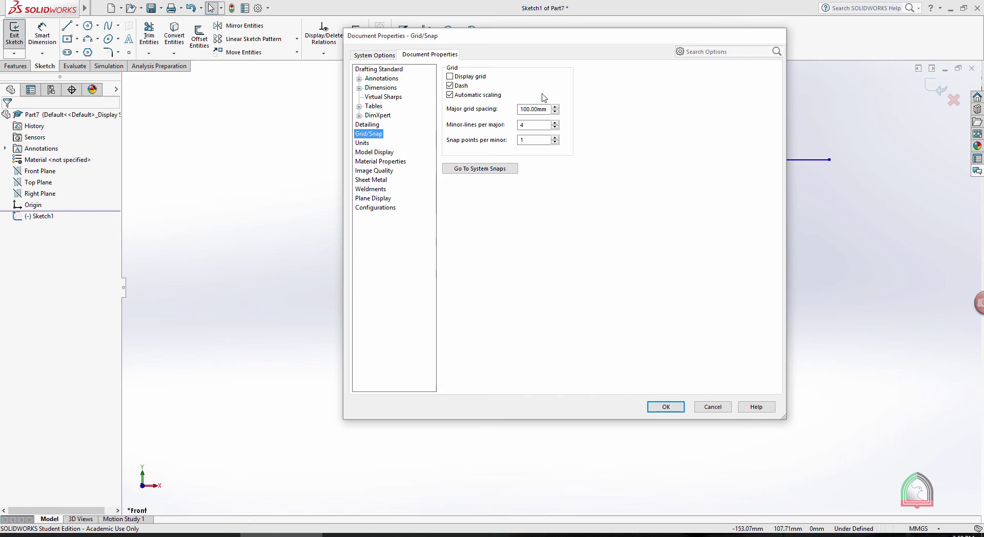
pyautogui.click(450, 77)
pyautogui.click(665, 408)
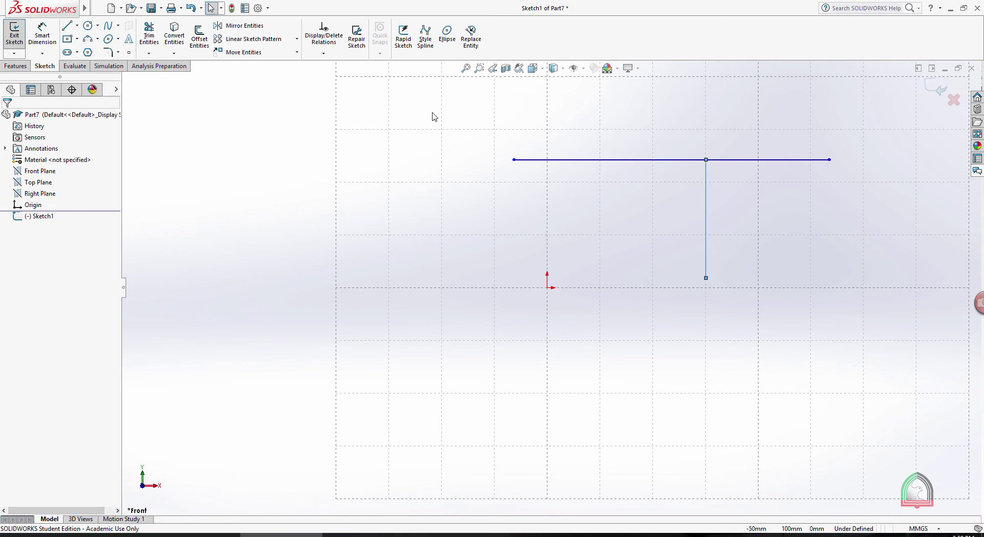
# Step: Turn Display grid back off, then box-select both sketch lines and delete them
pyautogui.click(268, 9)
pyautogui.click(273, 21)
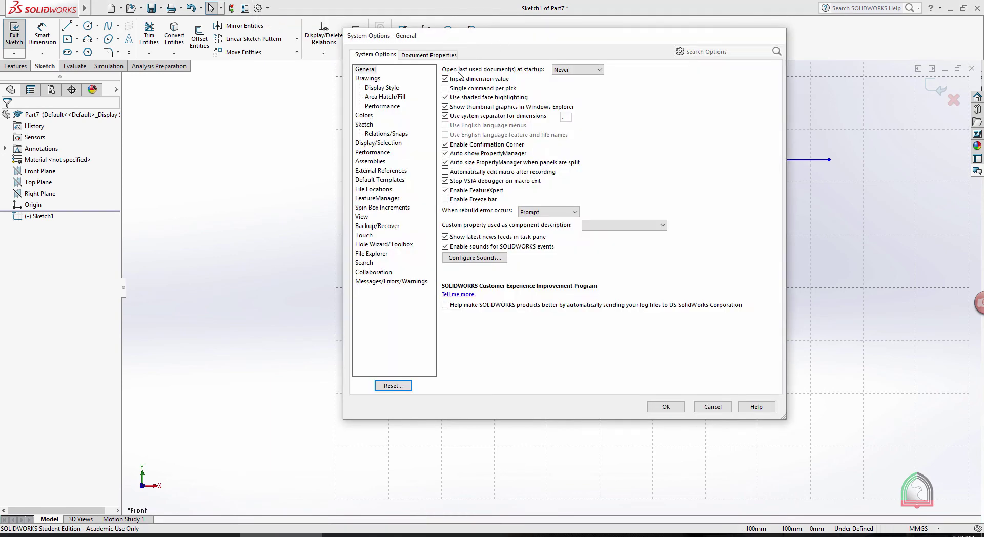
pyautogui.click(425, 55)
pyautogui.click(368, 134)
pyautogui.click(450, 77)
pyautogui.click(659, 407)
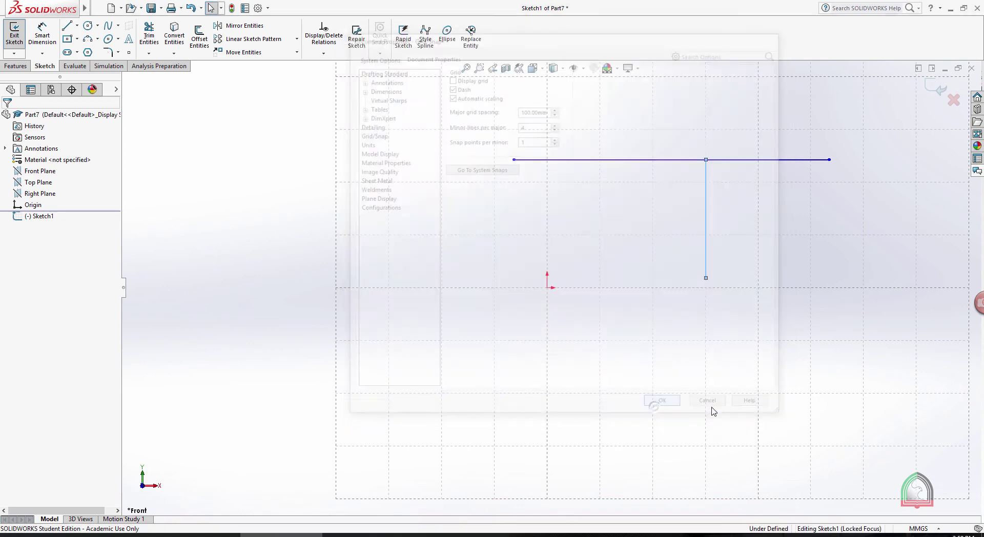
pyautogui.moveTo(842, 336); pyautogui.dragTo(428, 121)
pyautogui.press('Delete')
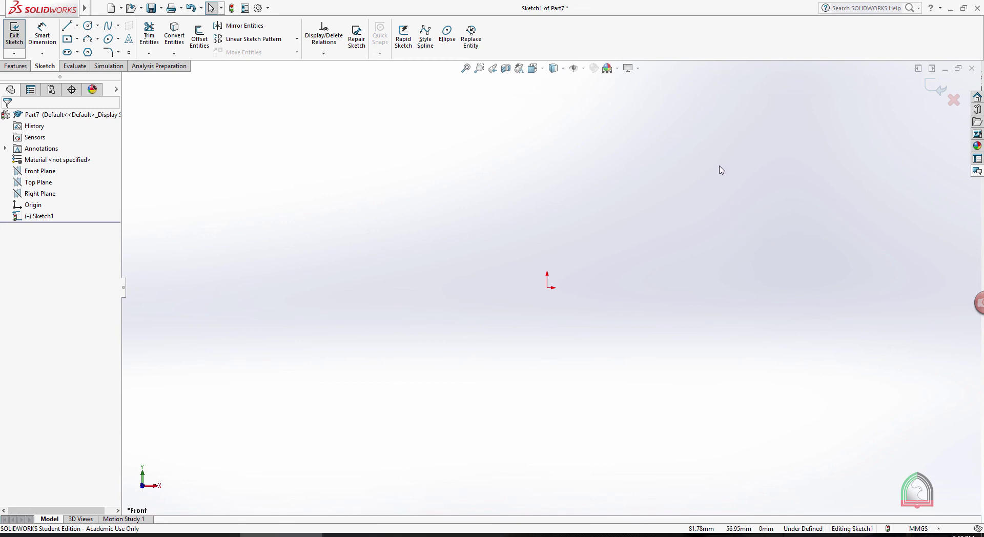
pyautogui.moveTo(722, 170); pyautogui.dragTo(704, 171, button='right')
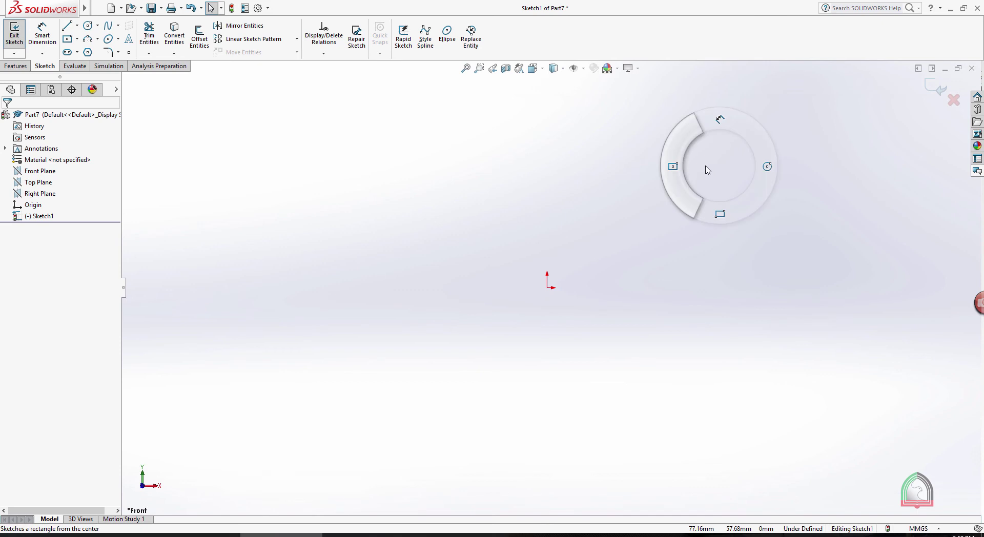
pyautogui.moveTo(714, 171); pyautogui.dragTo(739, 170, button='right')
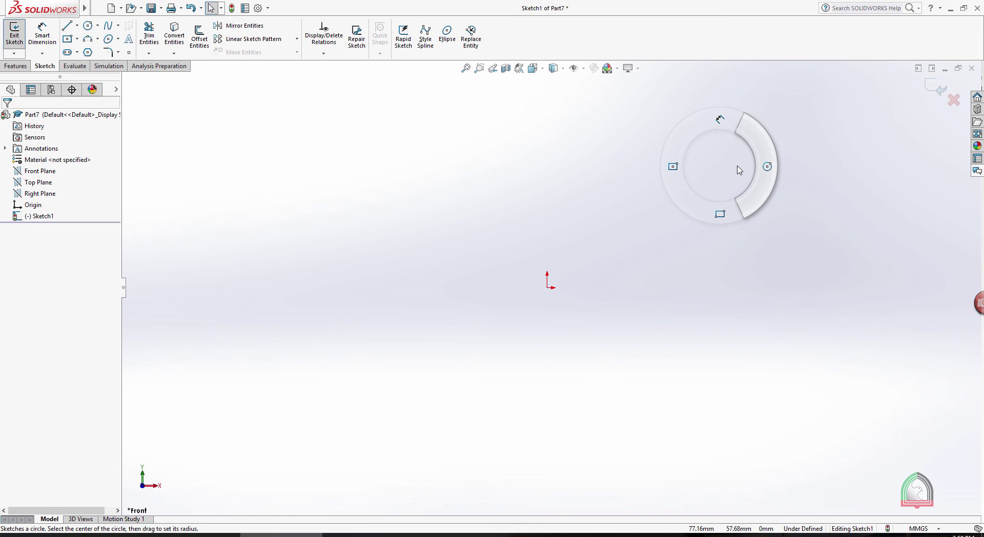
pyautogui.moveTo(739, 170); pyautogui.dragTo(722, 200, button='right')
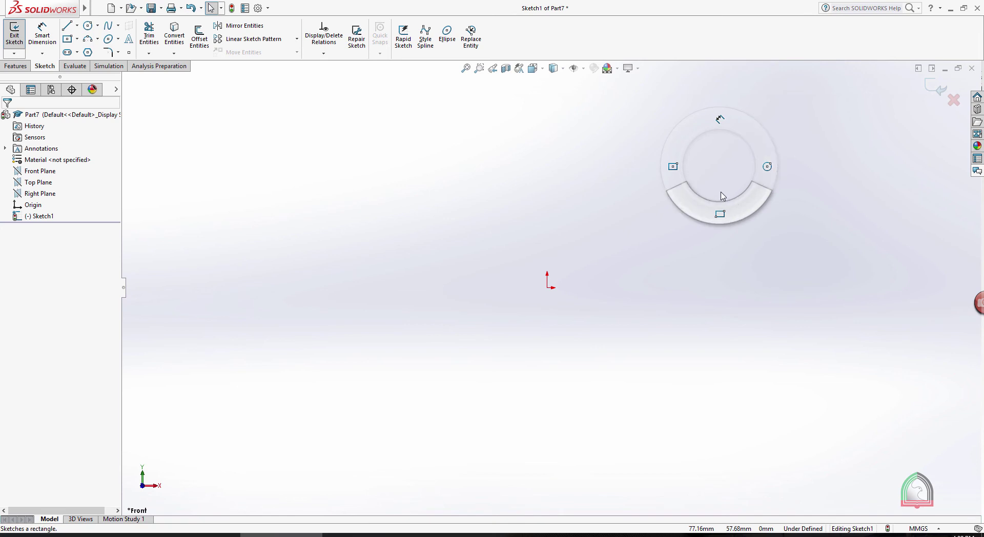
pyautogui.moveTo(723, 196)
pyautogui.mouseDown(button='right')
pyautogui.moveTo(699, 177)
pyautogui.moveTo(716, 177)
pyautogui.moveTo(720, 136)
pyautogui.mouseUp(button='right')
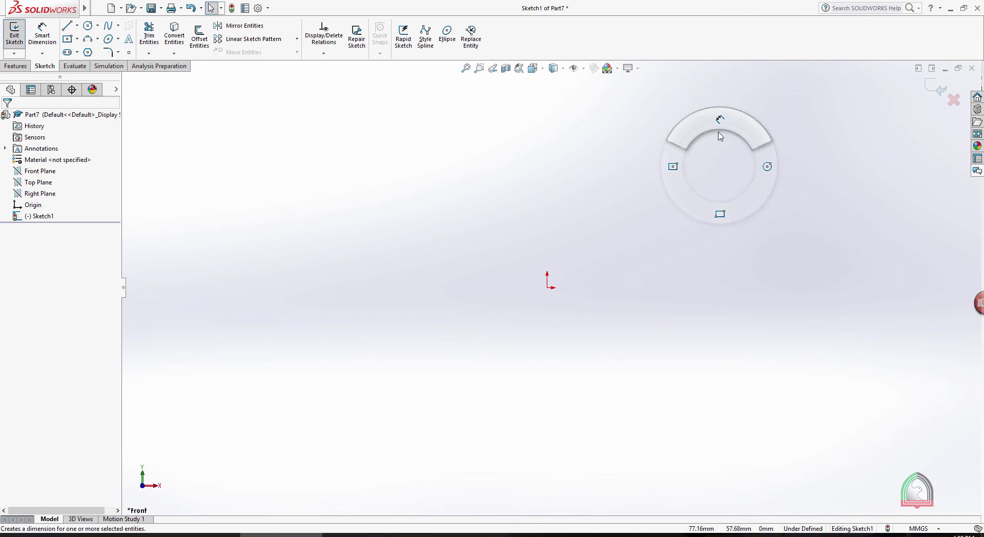
pyautogui.moveTo(720, 135); pyautogui.dragTo(701, 163, button='right')
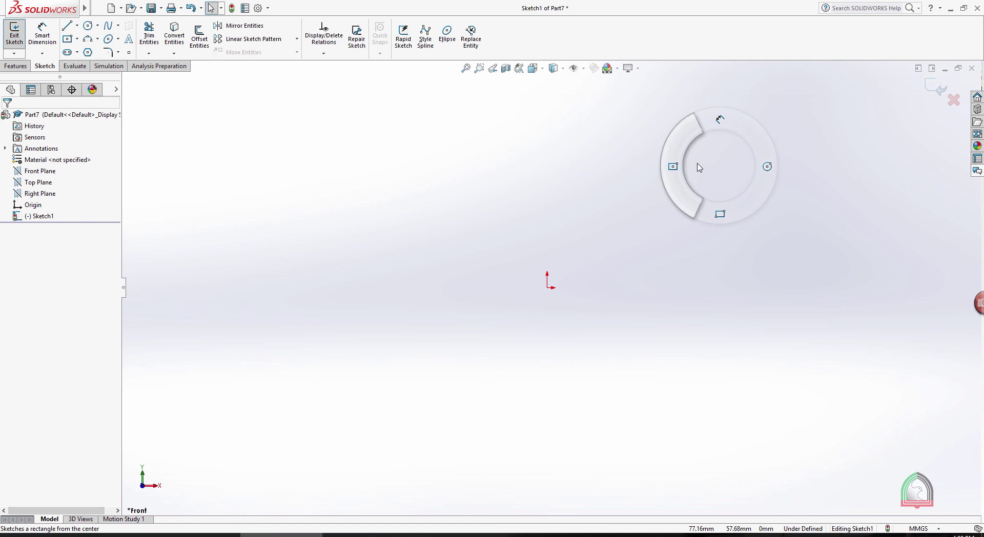
pyautogui.moveTo(699, 168); pyautogui.dragTo(712, 169, button='right')
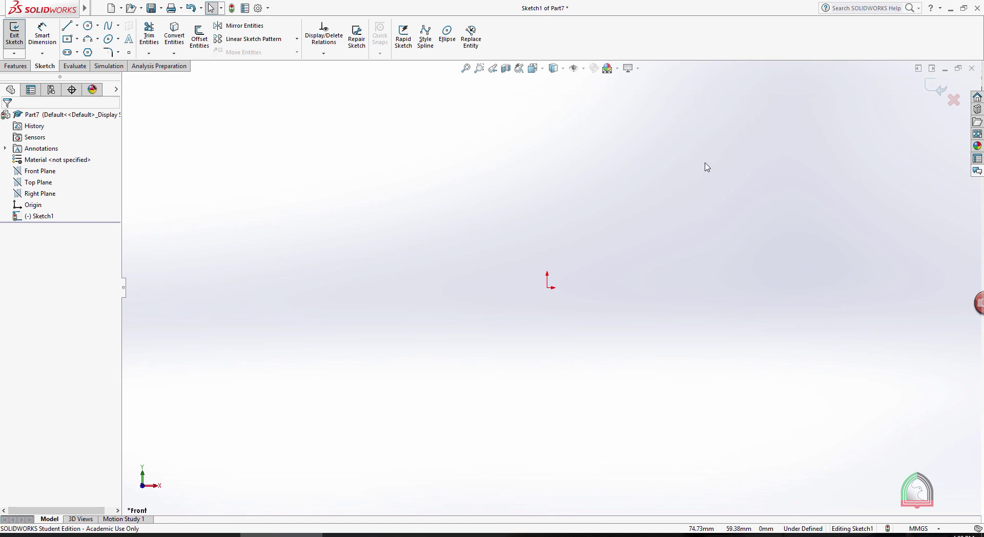
# Step: In Customize > Mouse Gestures, assign the left gesture to the Line command's Sketch column
pyautogui.click(268, 9)
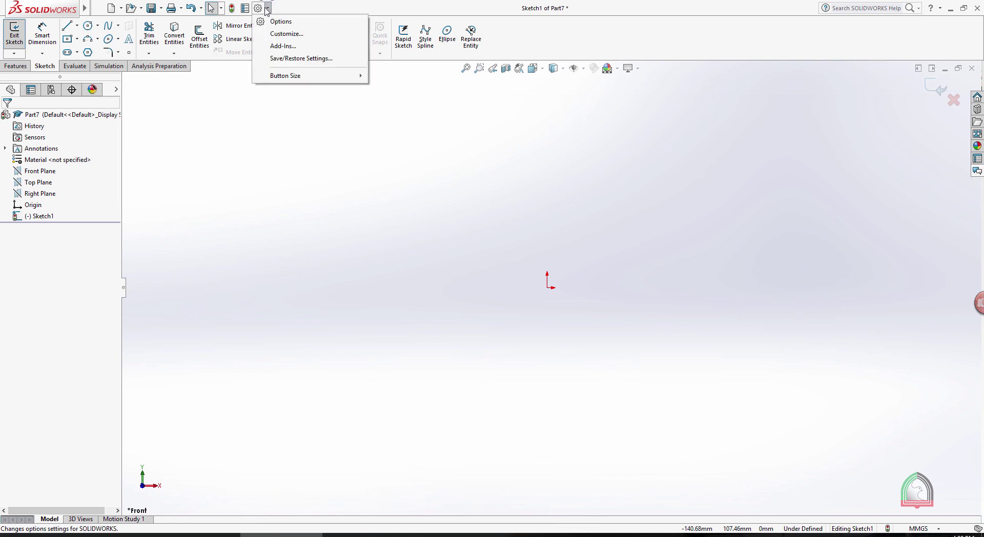
pyautogui.click(285, 34)
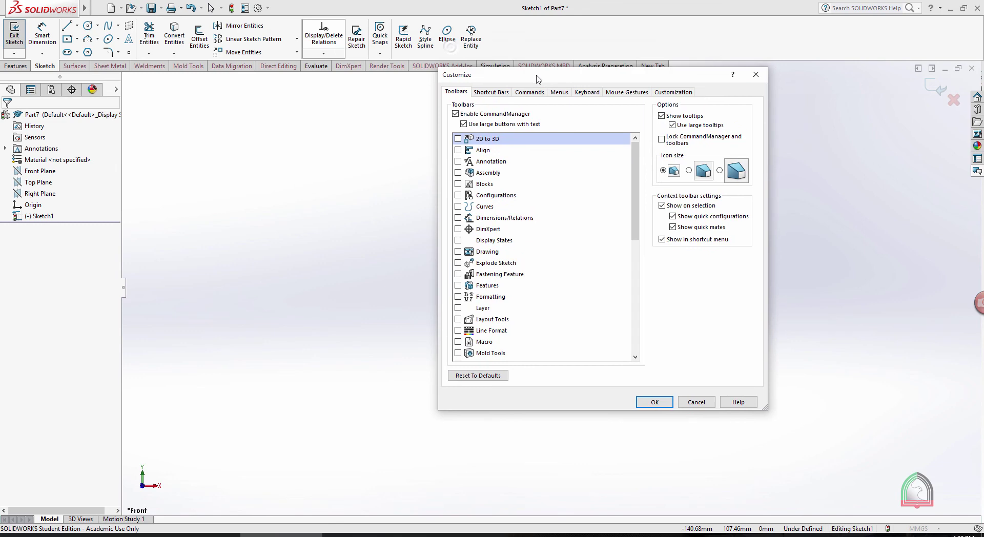
pyautogui.click(620, 94)
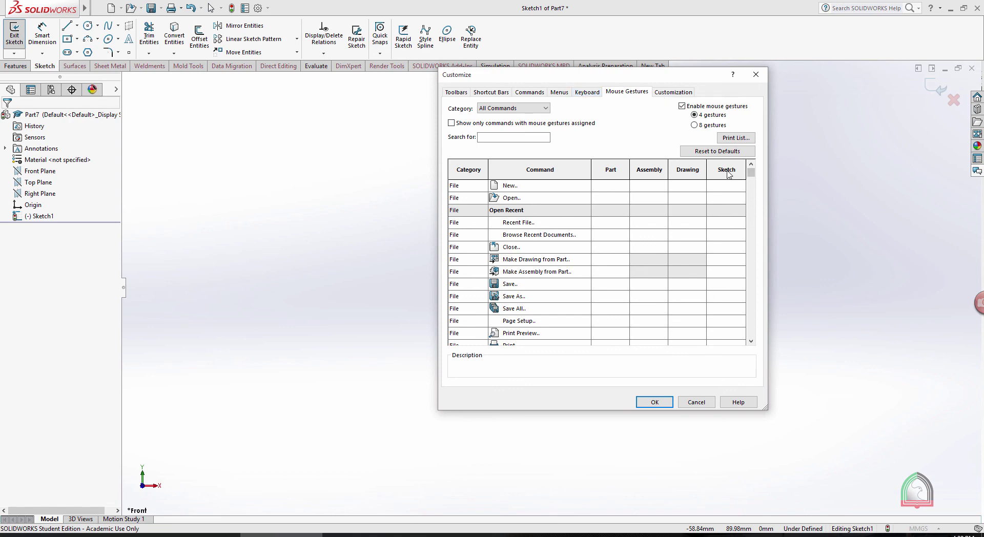
pyautogui.moveTo(751, 173); pyautogui.dragTo(743, 245)
pyautogui.scroll(-10, 726, 245)
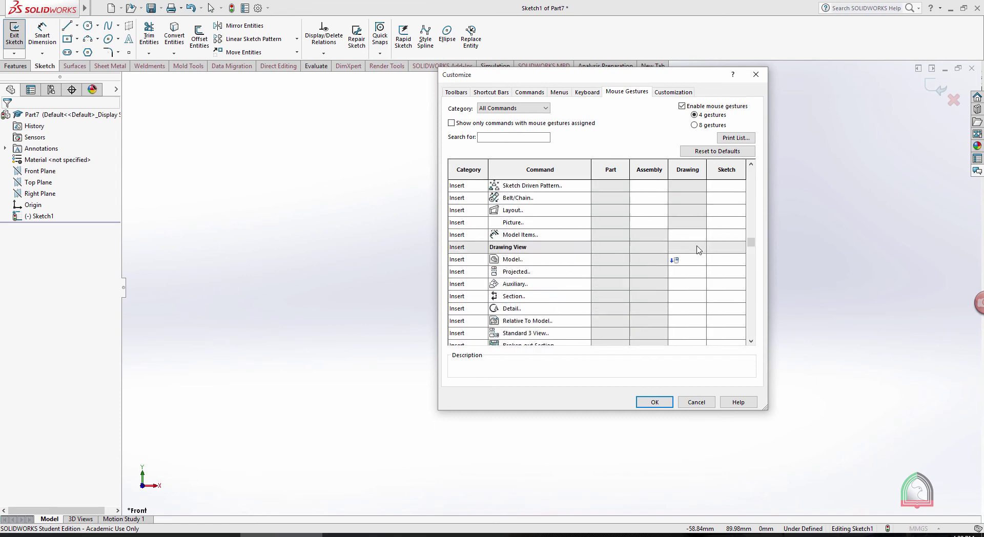
pyautogui.scroll(-12, 726, 224)
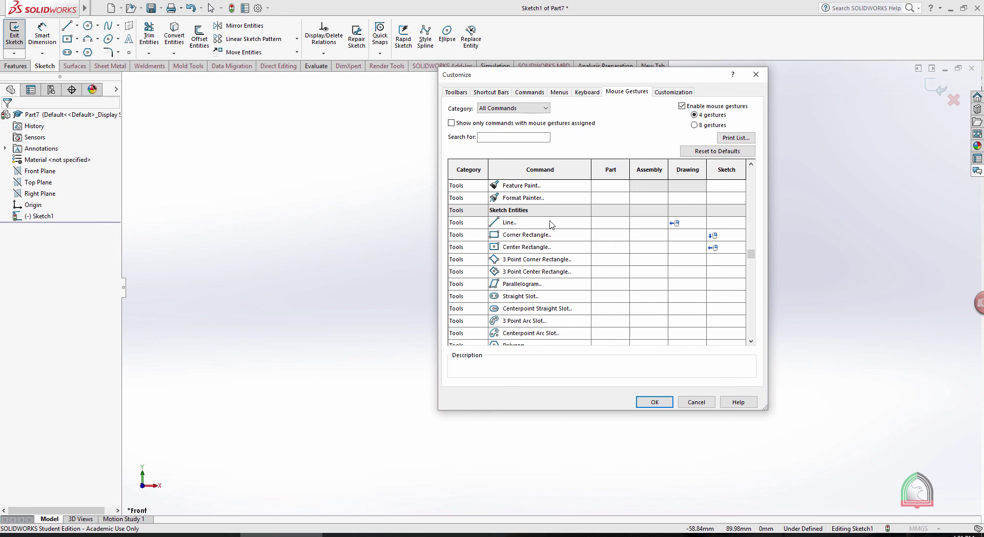
pyautogui.click(723, 223)
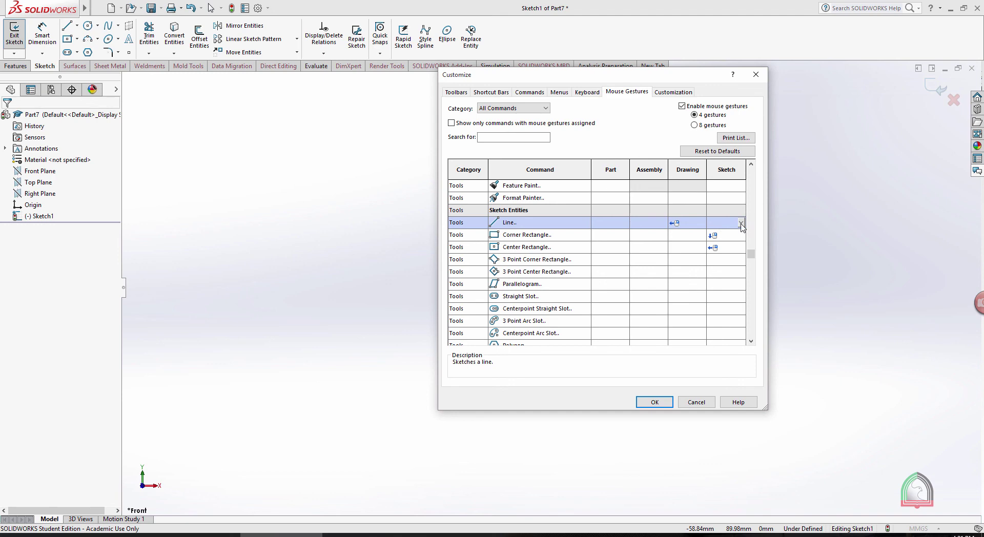
pyautogui.click(741, 224)
pyautogui.click(725, 244)
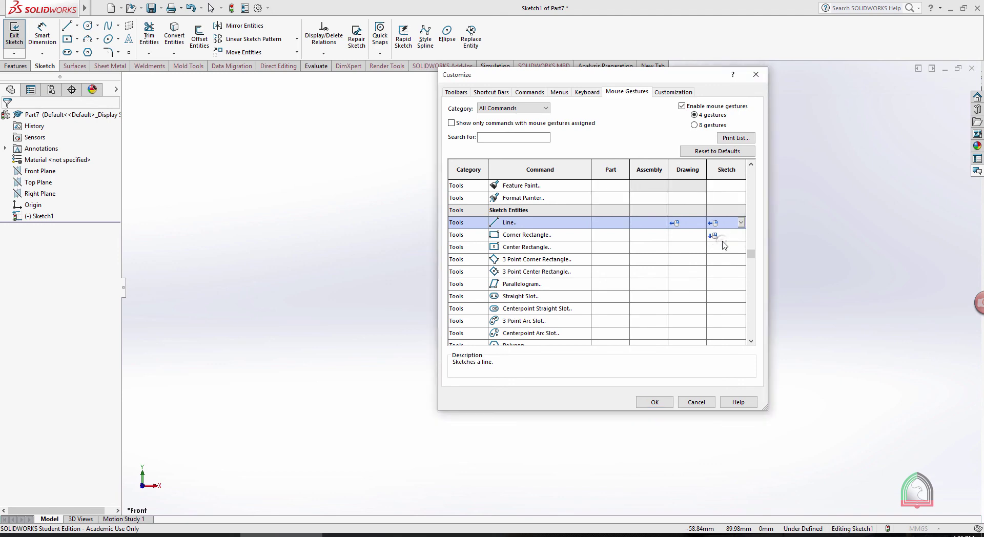
pyautogui.click(656, 401)
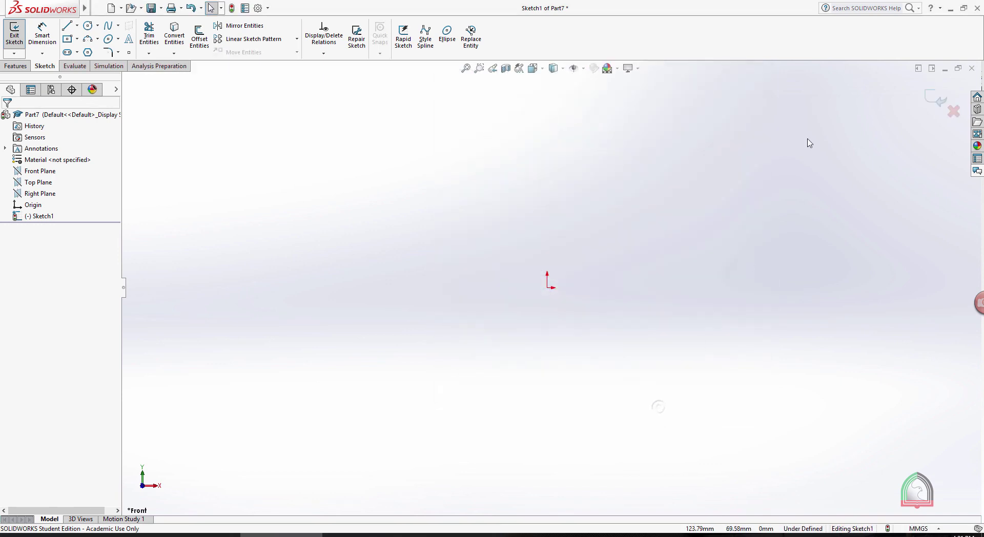
# Step: Sketch a near-horizontal line joined to a second line slanting down to the right
pyautogui.moveTo(746, 208)
pyautogui.mouseDown(button='right')
pyautogui.moveTo(731, 218)
pyautogui.moveTo(736, 209)
pyautogui.mouseUp(button='right')
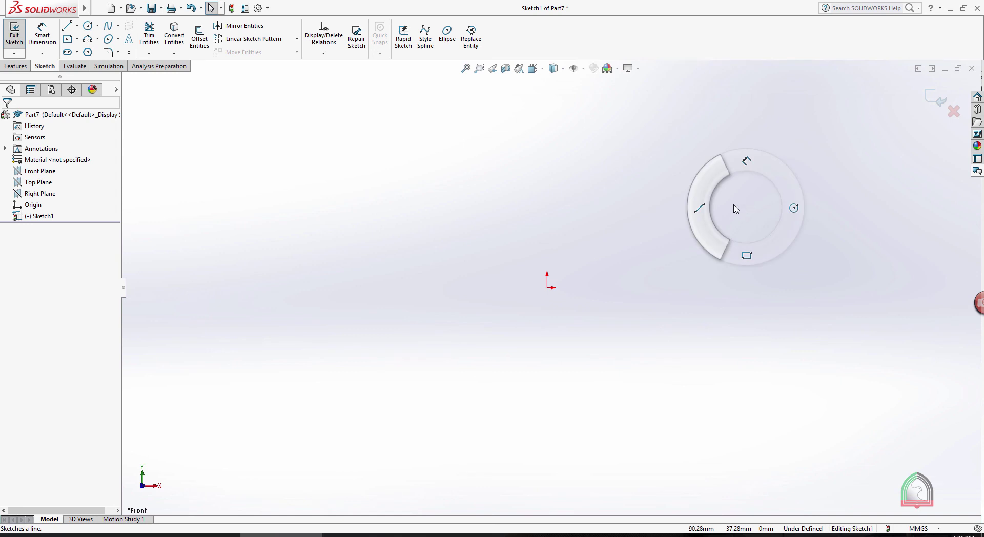
pyautogui.moveTo(735, 209); pyautogui.dragTo(742, 208, button='right')
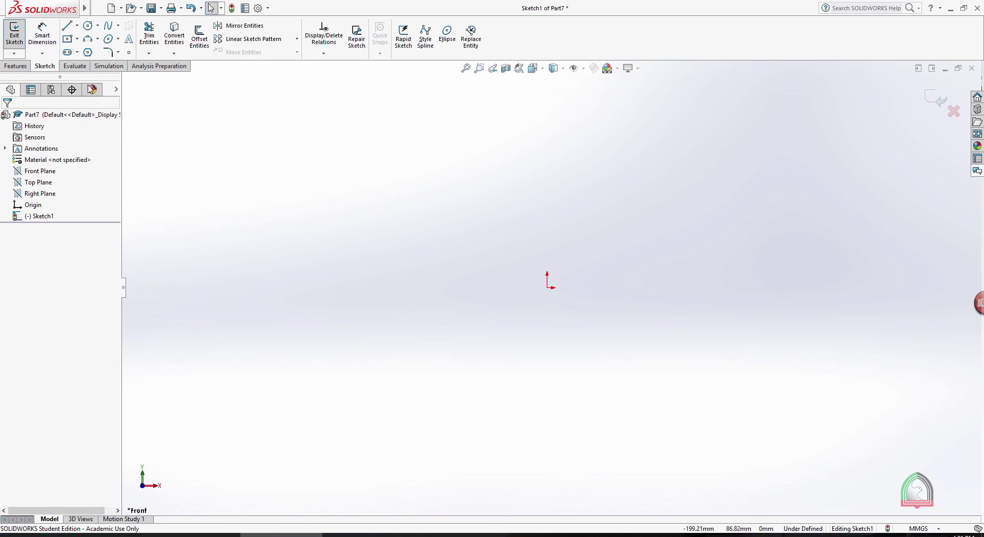
pyautogui.click(66, 26)
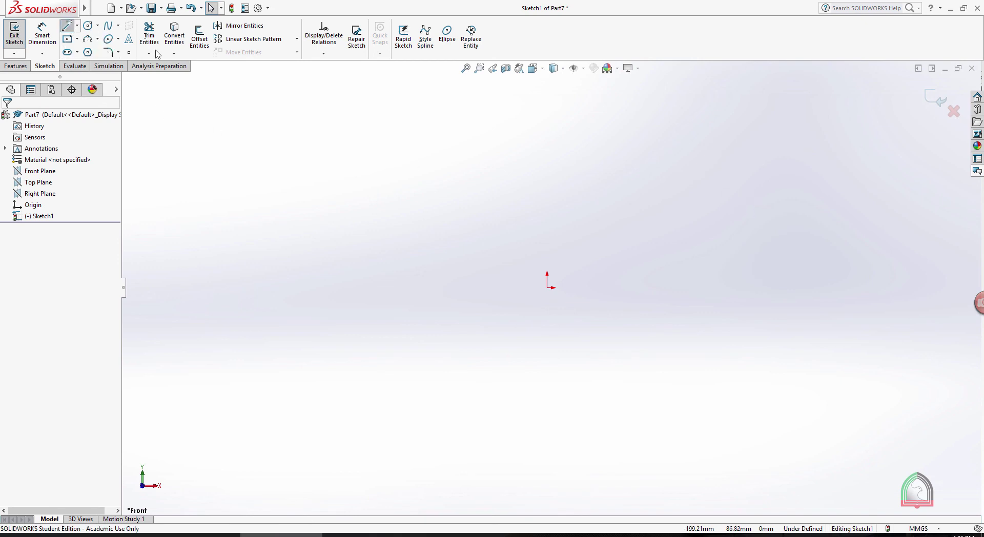
pyautogui.click(395, 146)
pyautogui.click(687, 148)
pyautogui.click(762, 266)
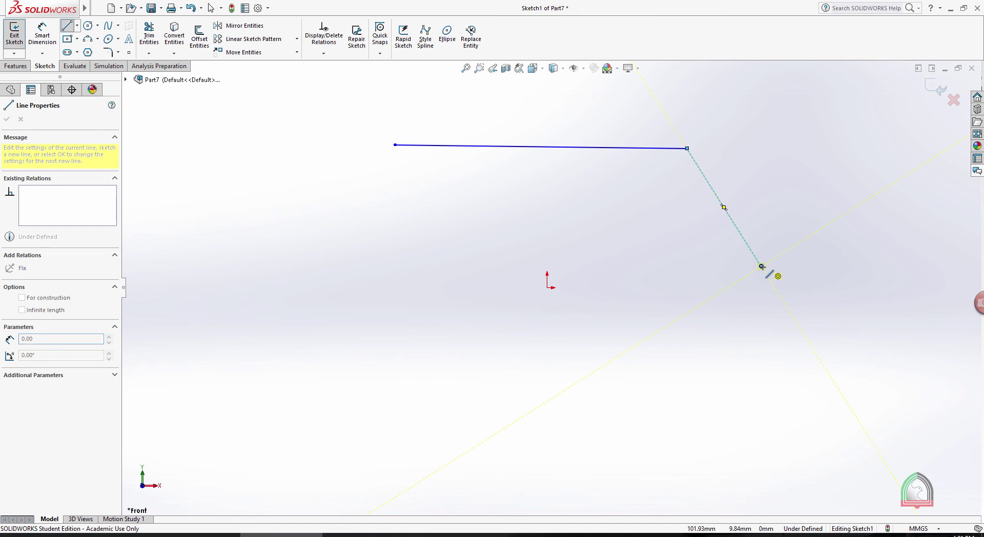
pyautogui.press('Escape')
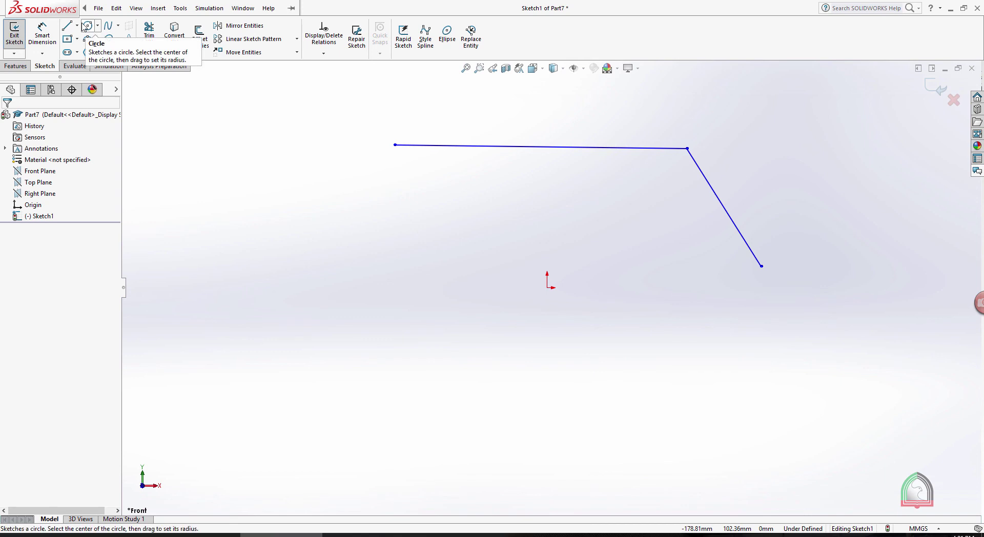
pyautogui.moveTo(894, 184); pyautogui.dragTo(853, 199, button='right')
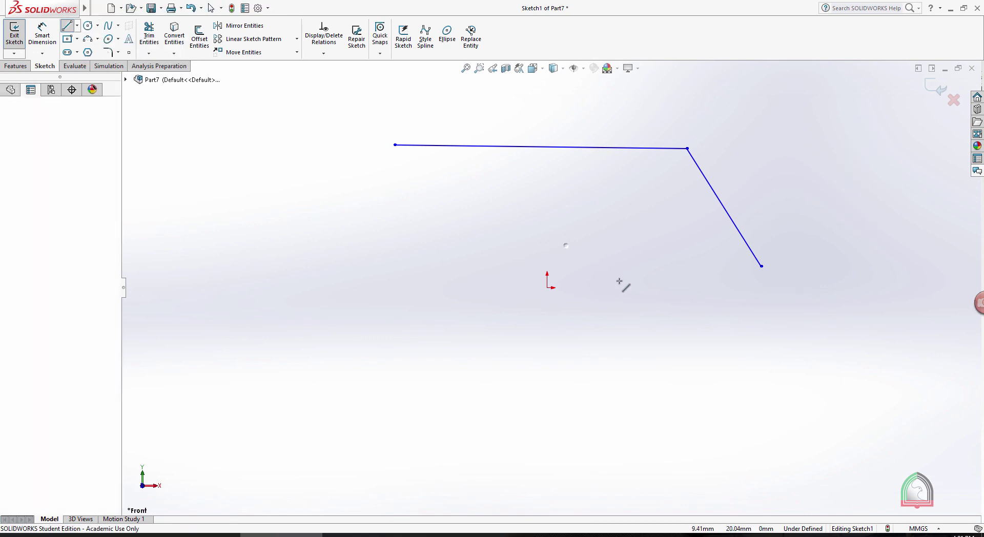
# Step: Sketch a short separate slanted line and a circle below right of the lines
pyautogui.click(567, 246)
pyautogui.click(651, 307)
pyautogui.press('Escape')
pyautogui.moveTo(786, 180); pyautogui.dragTo(860, 200, button='right')
pyautogui.moveTo(751, 345); pyautogui.dragTo(768, 401)
# Step: Add a 56.39 mm diameter dimension to the circle
pyautogui.moveTo(902, 266); pyautogui.dragTo(914, 164, button='right')
pyautogui.click(794, 301)
pyautogui.click(833, 265)
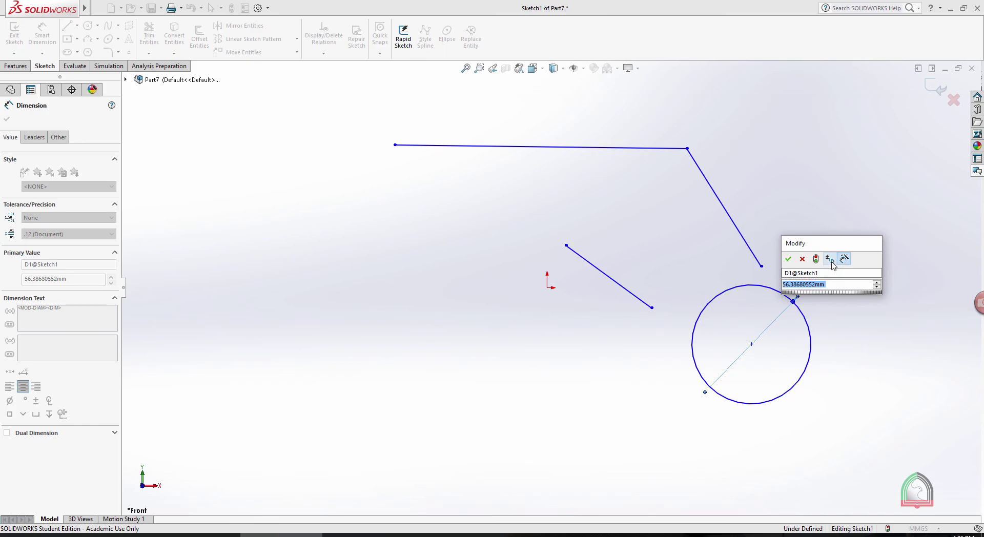